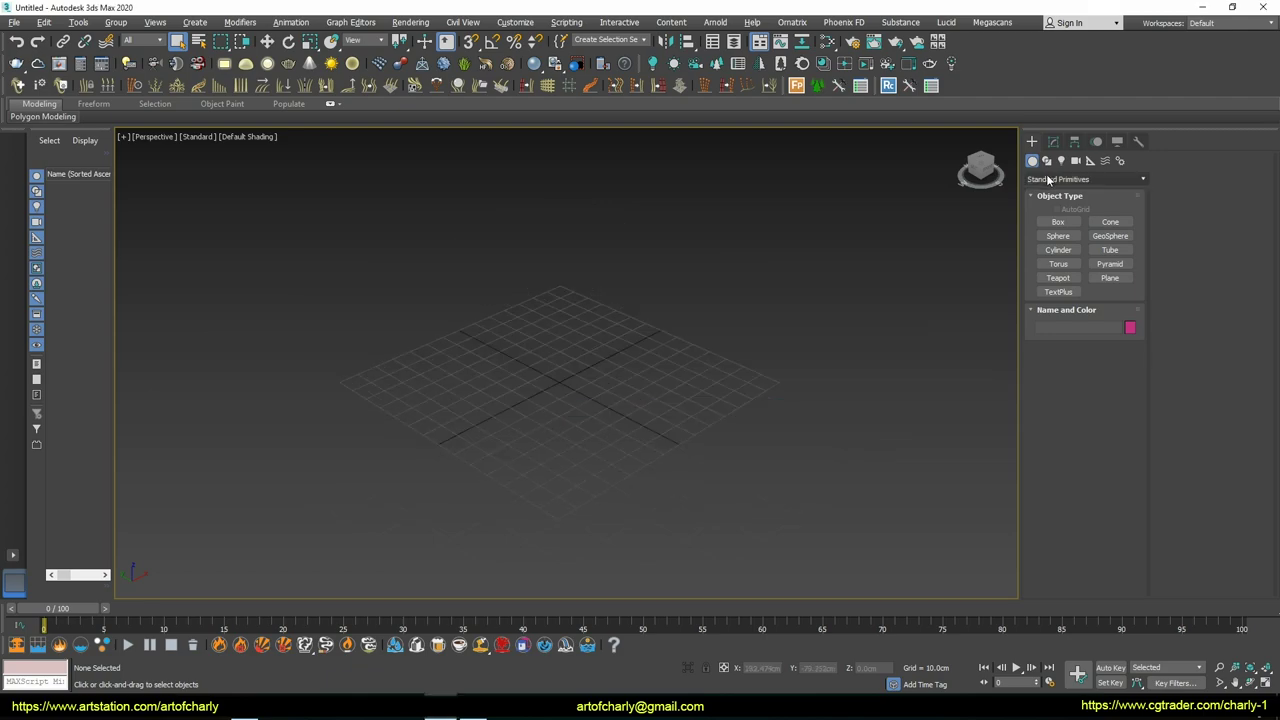
# Create a VRaySun with its target in the viewport and answer the VRaySky environment prompt
pyautogui.click(1061, 160)
pyautogui.click(1085, 179)
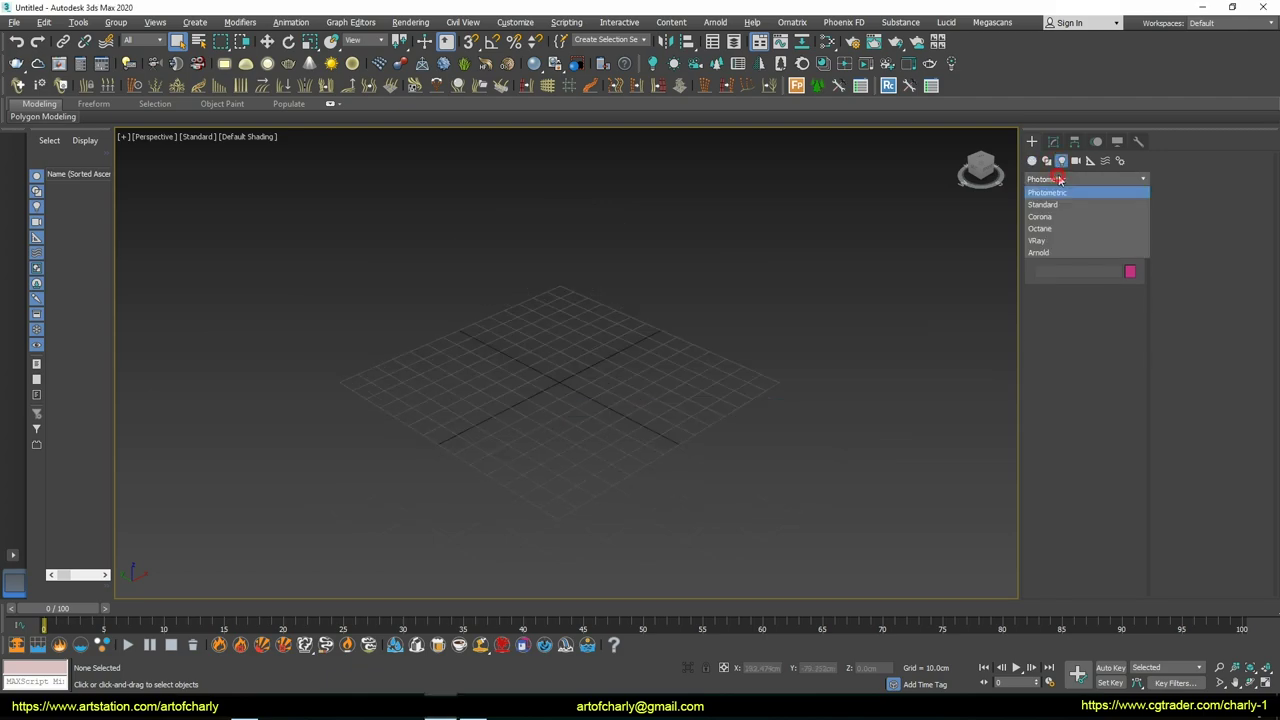
pyautogui.click(1046, 245)
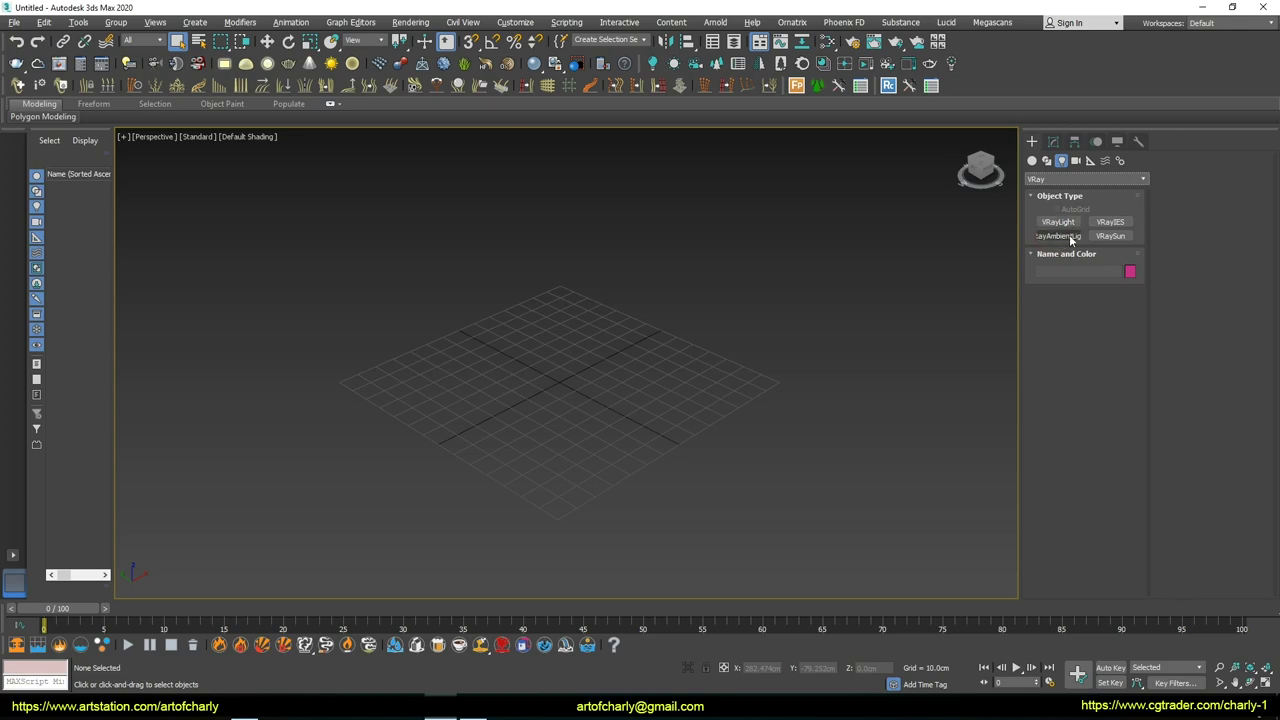
pyautogui.click(1110, 236)
pyautogui.moveTo(830, 368); pyautogui.dragTo(482, 398)
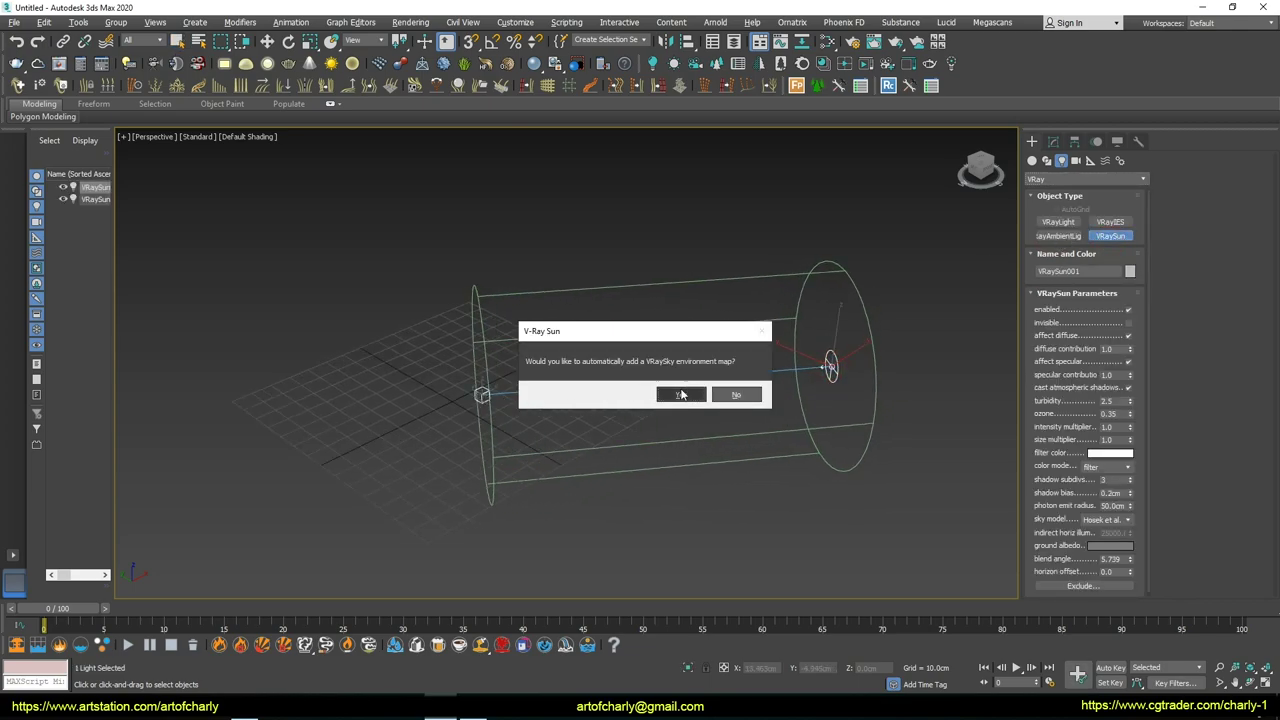
pyautogui.click(688, 397)
# Move the VRaySun001 light high above the grid, aimed down at it
pyautogui.press('w')
pyautogui.scroll(-4, 790, 345)
pyautogui.moveTo(800, 334)
pyautogui.mouseDown()
pyautogui.moveTo(809, 286)
pyautogui.moveTo(790, 170)
pyautogui.mouseUp()
pyautogui.scroll(3, 663, 369)
pyautogui.scroll(2, 526, 459)
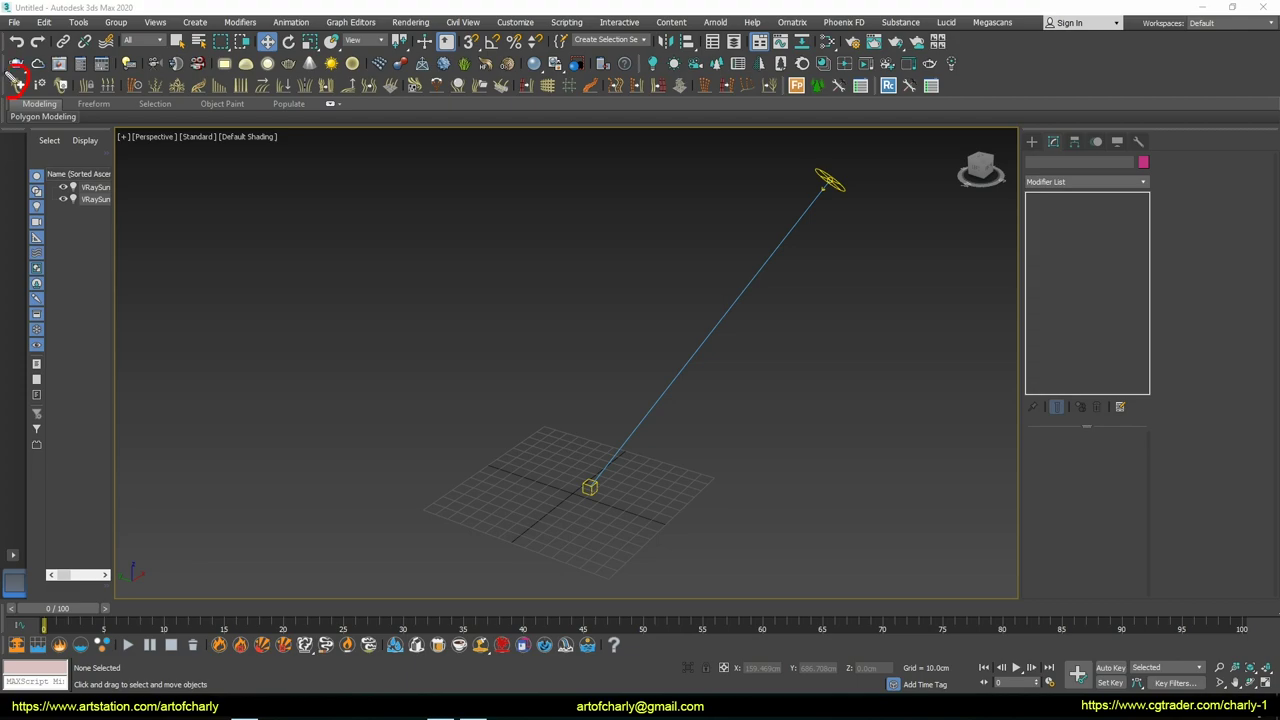
# Create the Fur Ball groom from Ornatrix's ready-made grooms and centre it in view
pyautogui.click(17, 85)
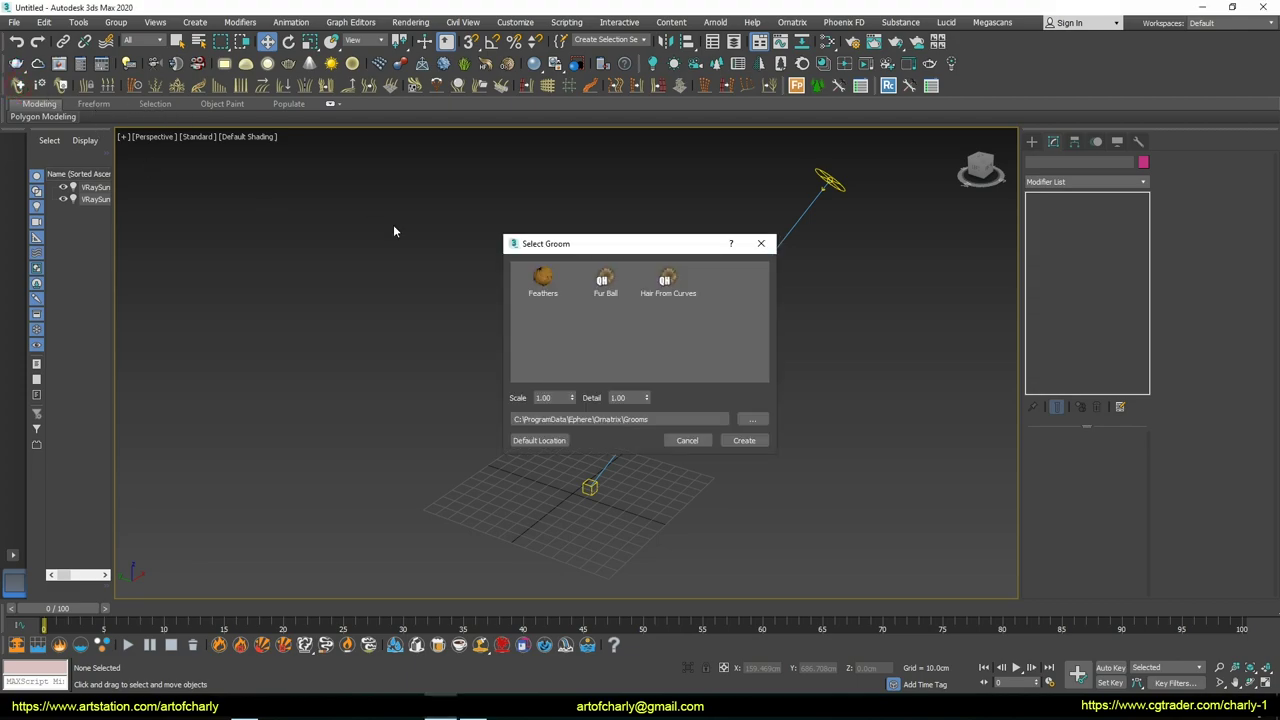
pyautogui.doubleClick(613, 289)
pyautogui.moveTo(614, 289); pyautogui.dragTo(706, 351, button='middle')
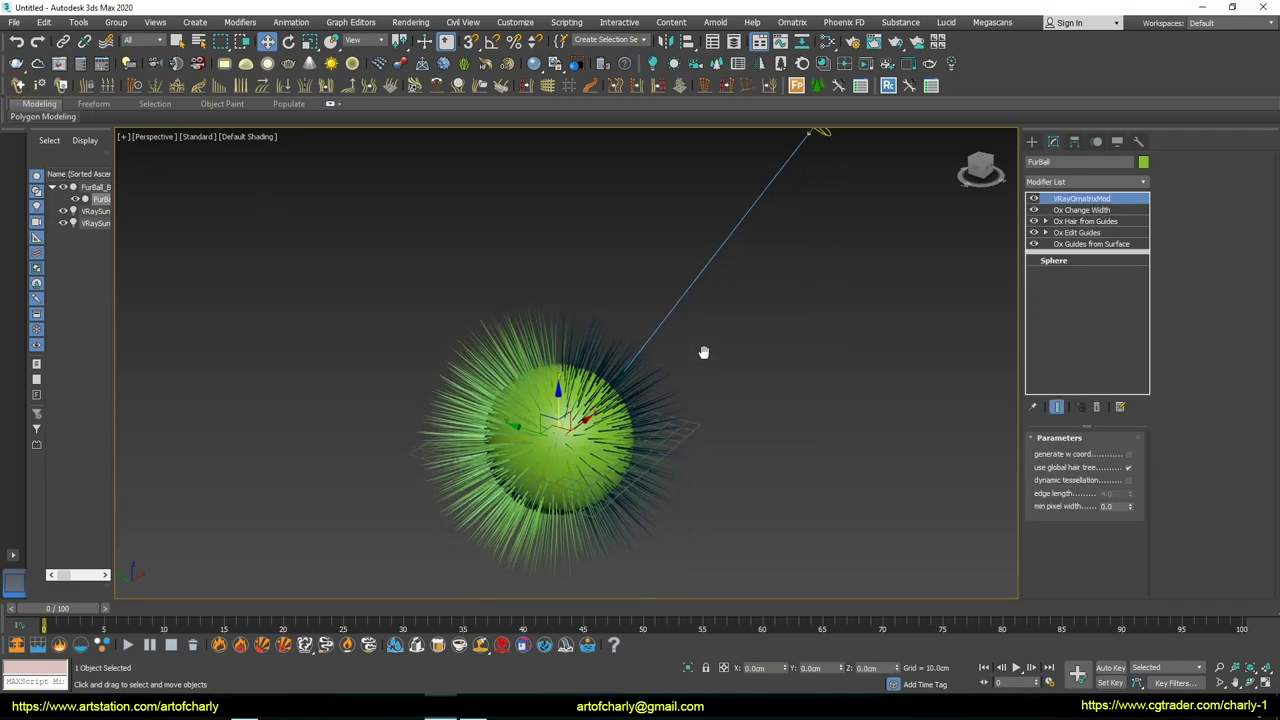
pyautogui.scroll(-2, 652, 366)
pyautogui.scroll(3, 652, 366)
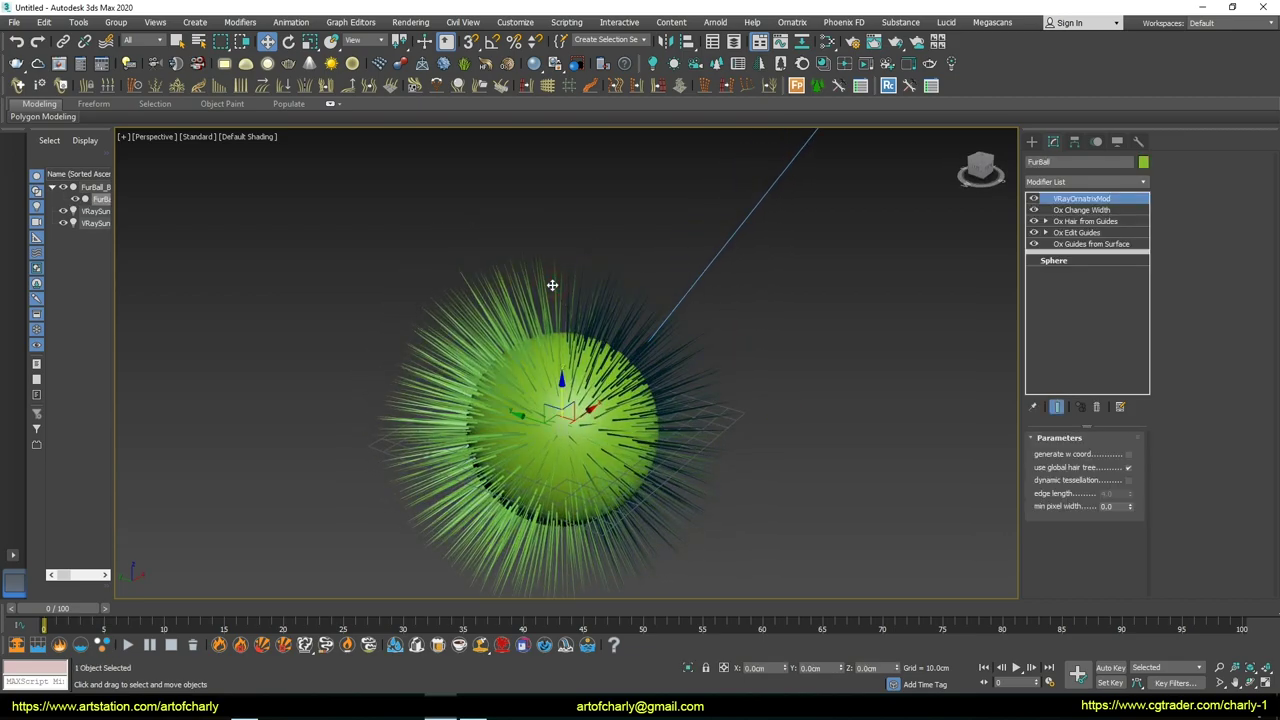
# Assign a new VRayHairNextMtl material to the fur ball in the Slate material editor
pyautogui.press('m')
pyautogui.rightClick(344, 316)
pyautogui.moveTo(501, 322)
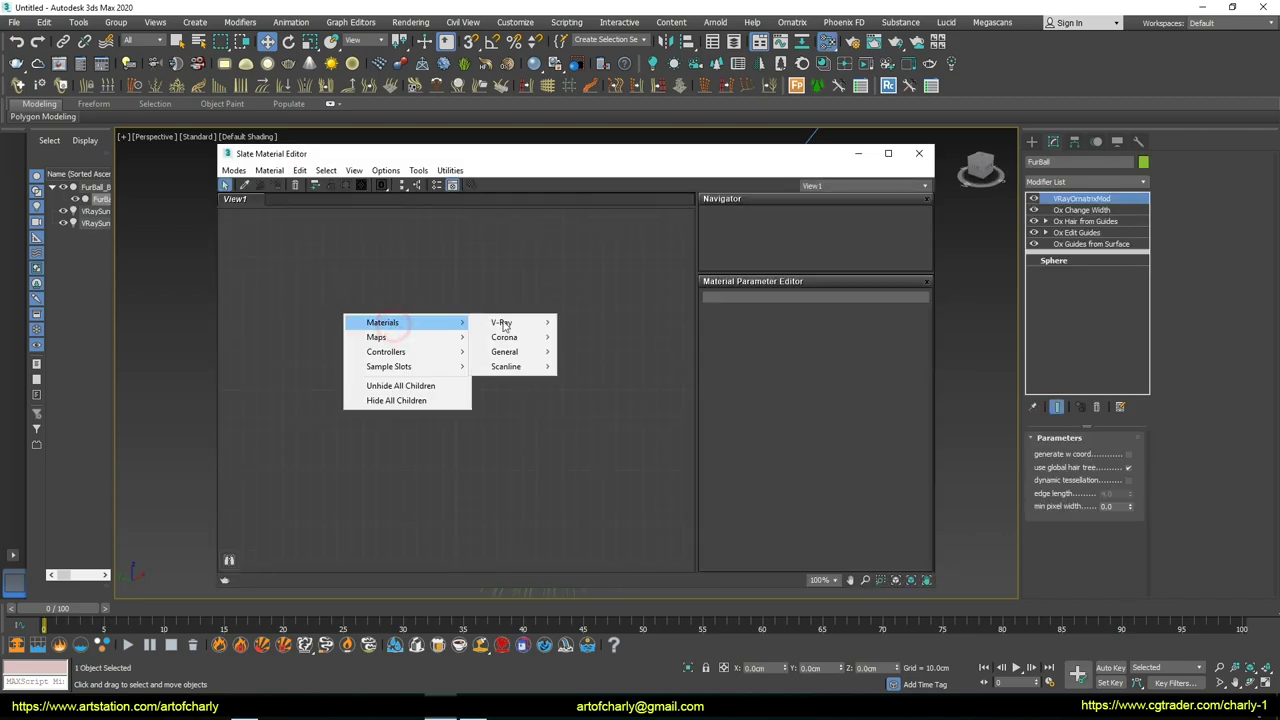
pyautogui.click(601, 443)
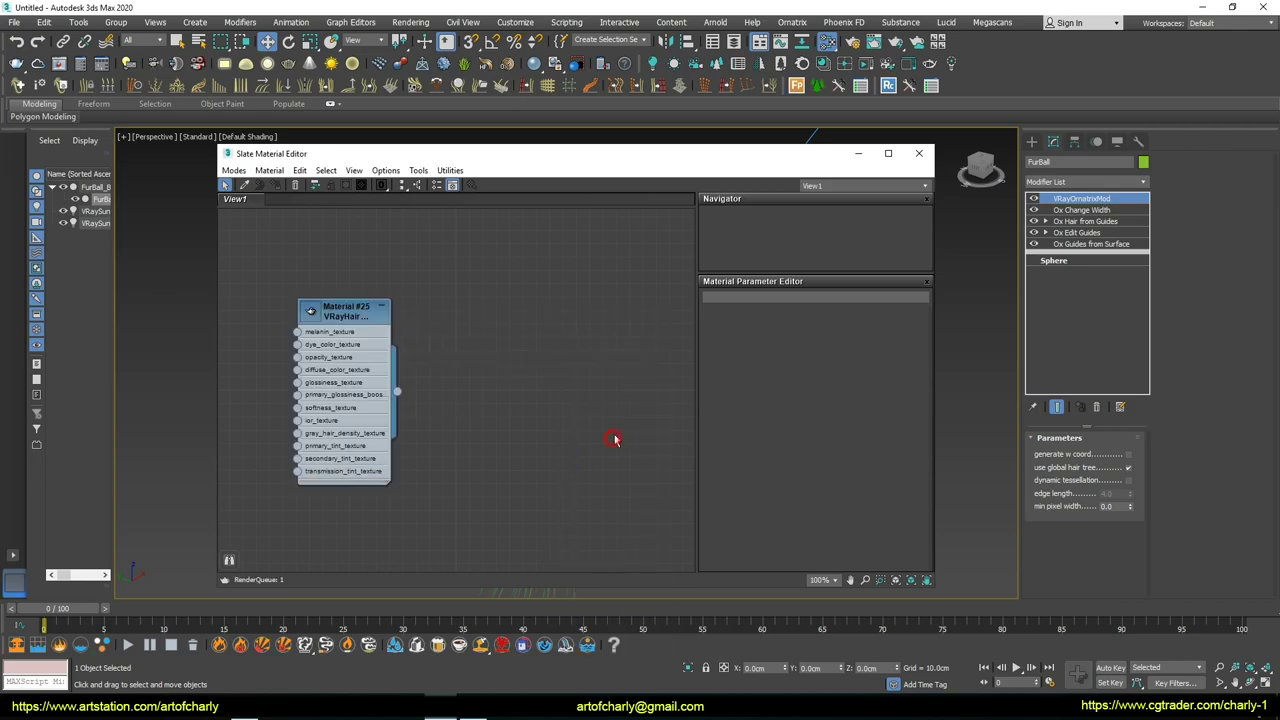
pyautogui.rightClick(362, 312)
pyautogui.click(388, 330)
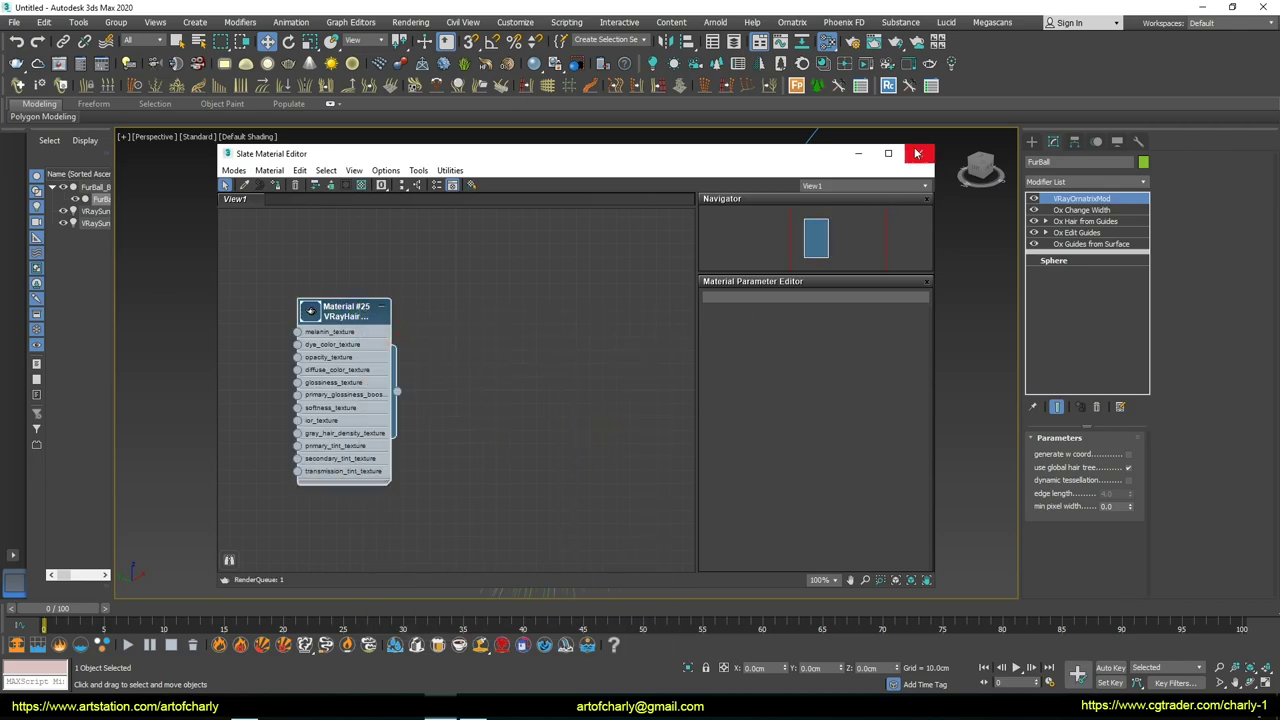
pyautogui.click(919, 153)
pyautogui.scroll(-2, 528, 266)
pyautogui.scroll(-2, 540, 275)
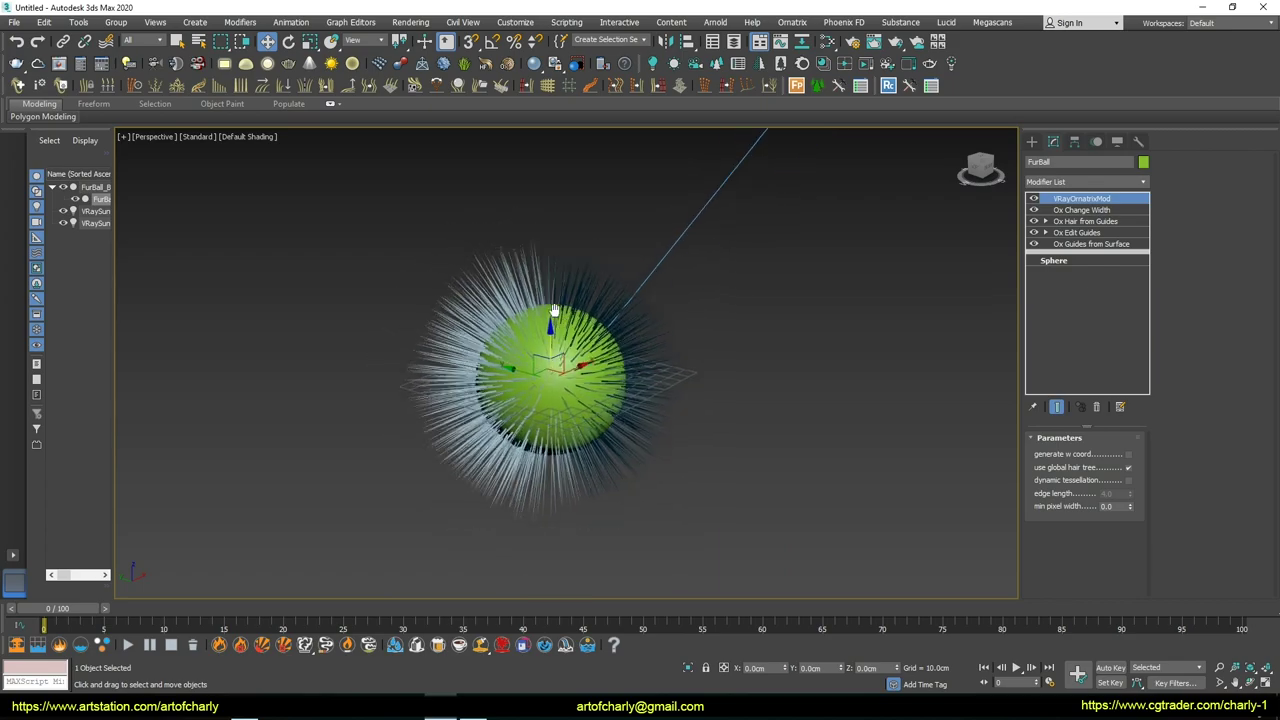
# Apply the ArchViz exterior preset in V-Ray Quick Settings, then deselect the fur ball
pyautogui.click(99, 64)
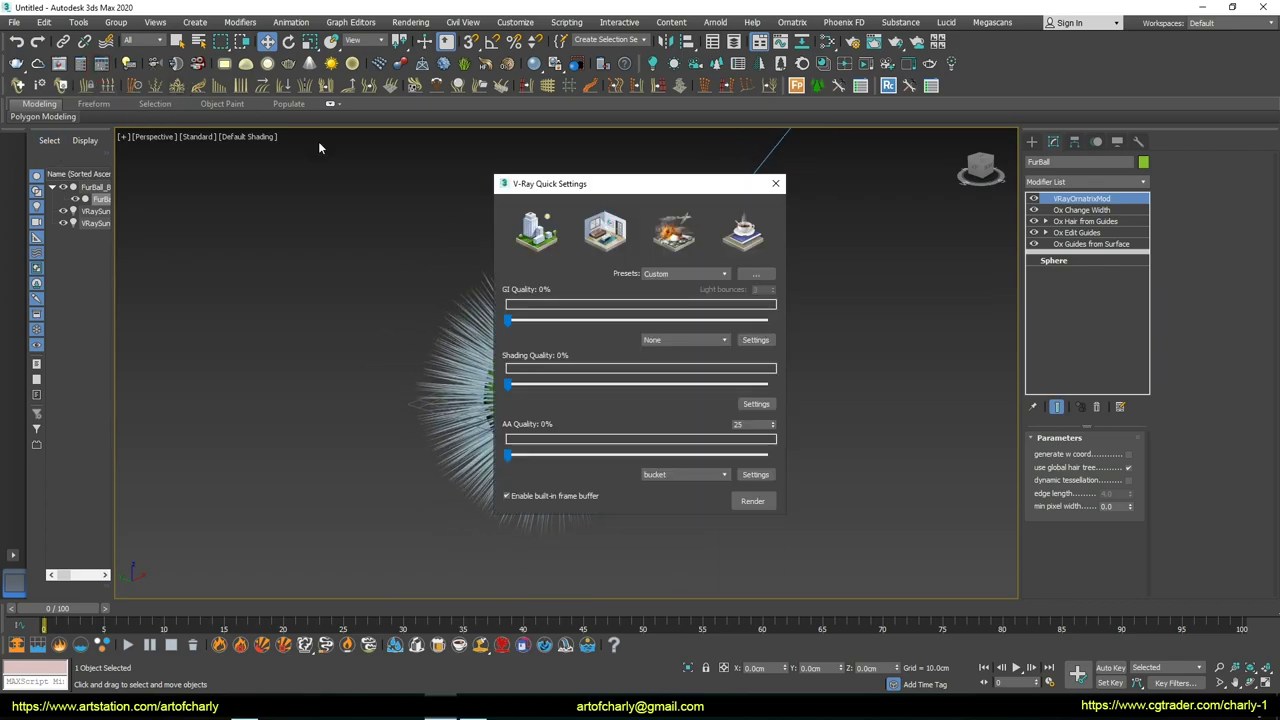
pyautogui.moveTo(586, 185); pyautogui.dragTo(664, 195)
pyautogui.click(612, 245)
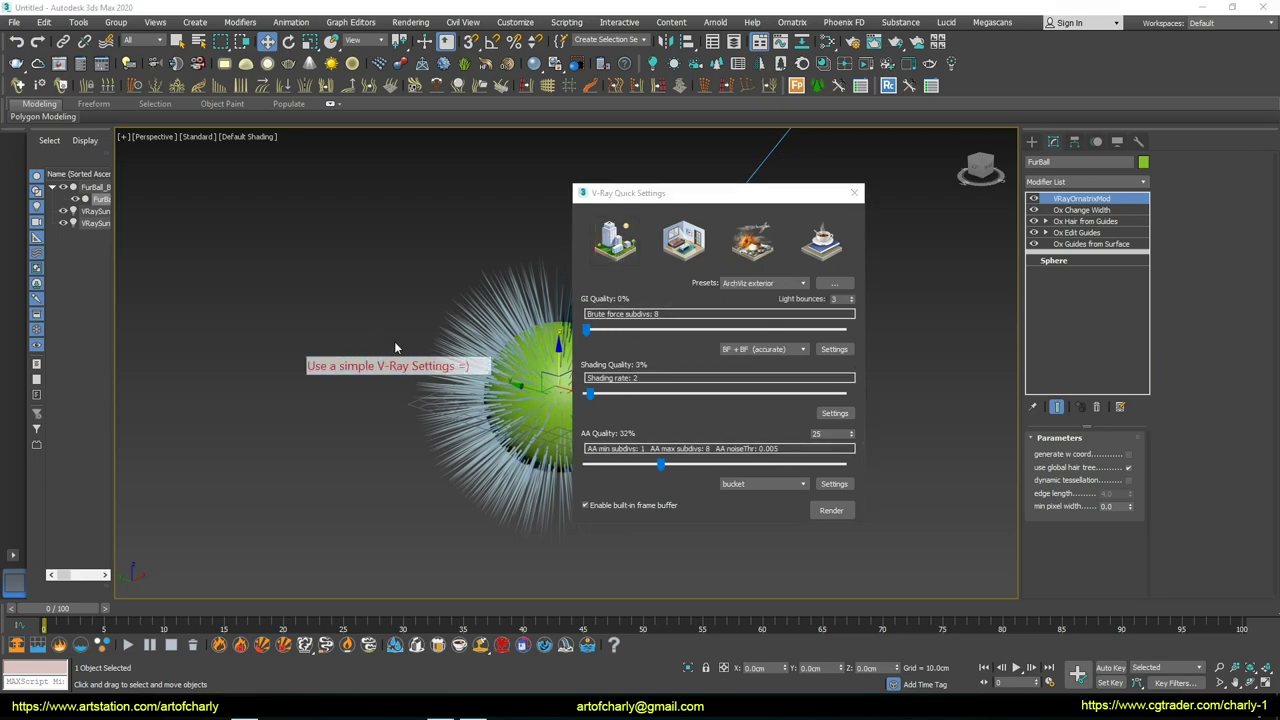
pyautogui.click(854, 192)
pyautogui.click(398, 207)
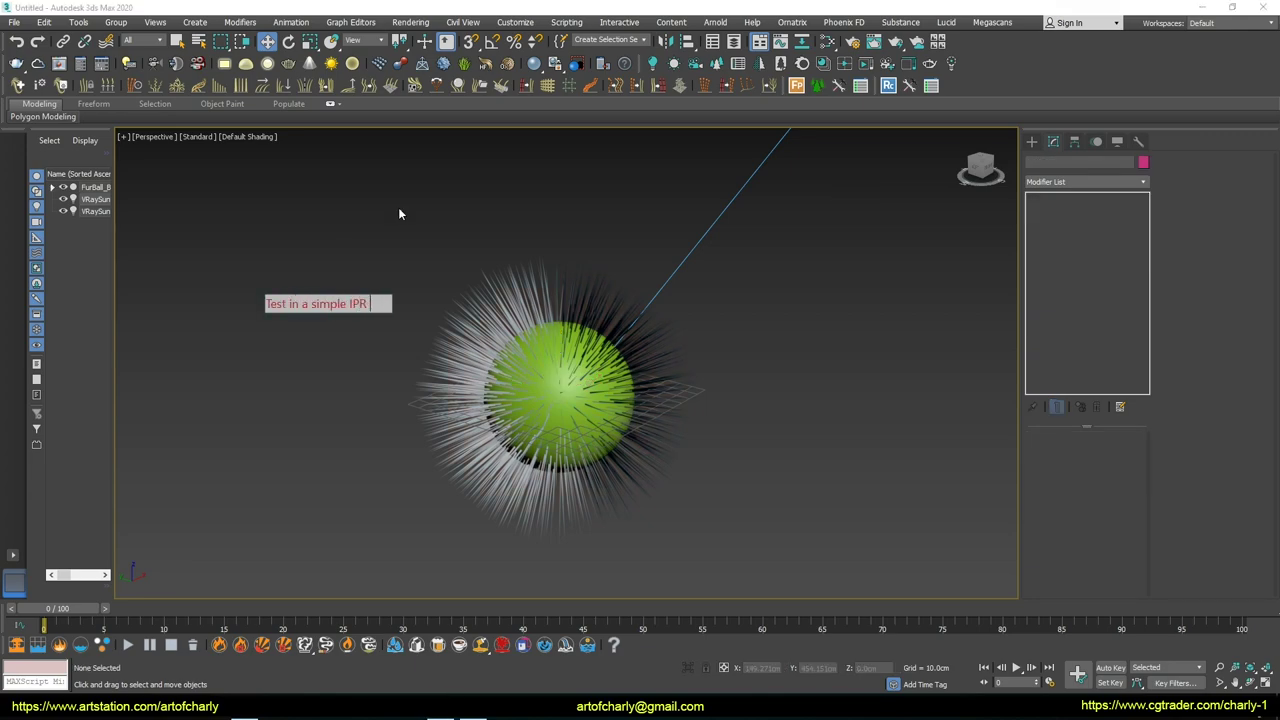
# Start an interactive V-Ray IPR render in the V-Ray frame buffer
pyautogui.click(62, 64)
pyautogui.click(645, 96)
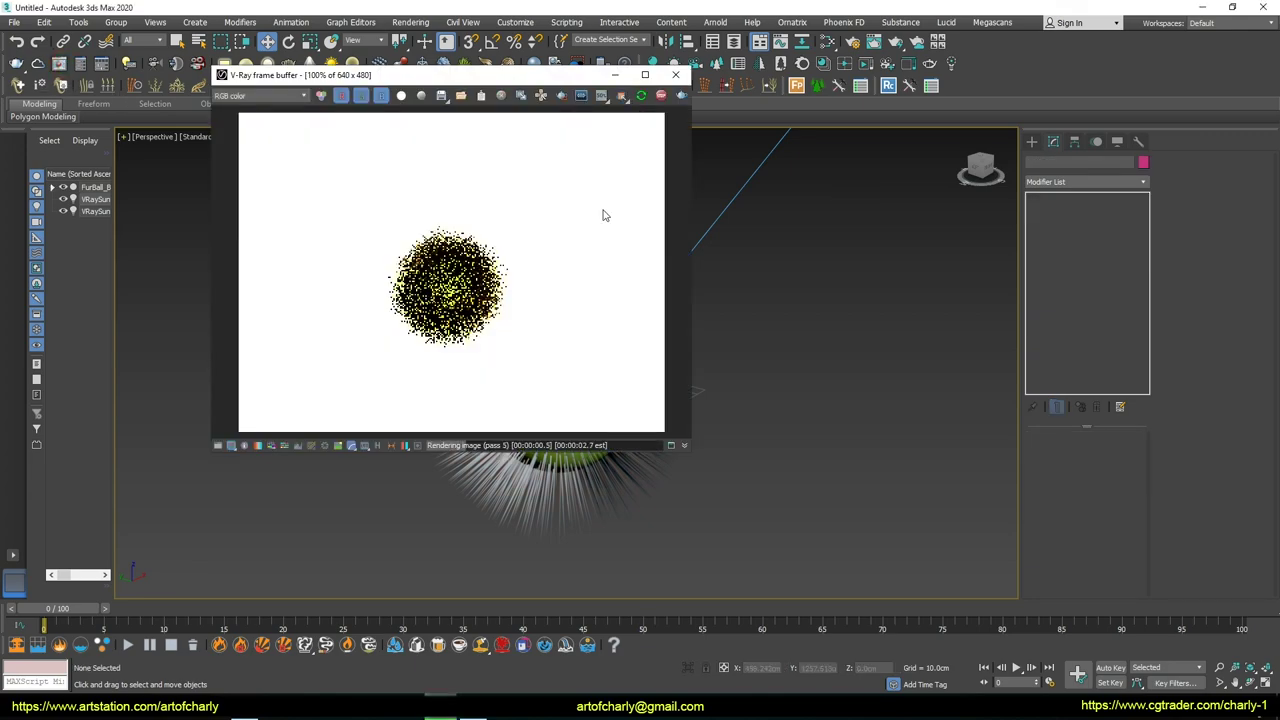
pyautogui.moveTo(465, 84); pyautogui.dragTo(415, 139)
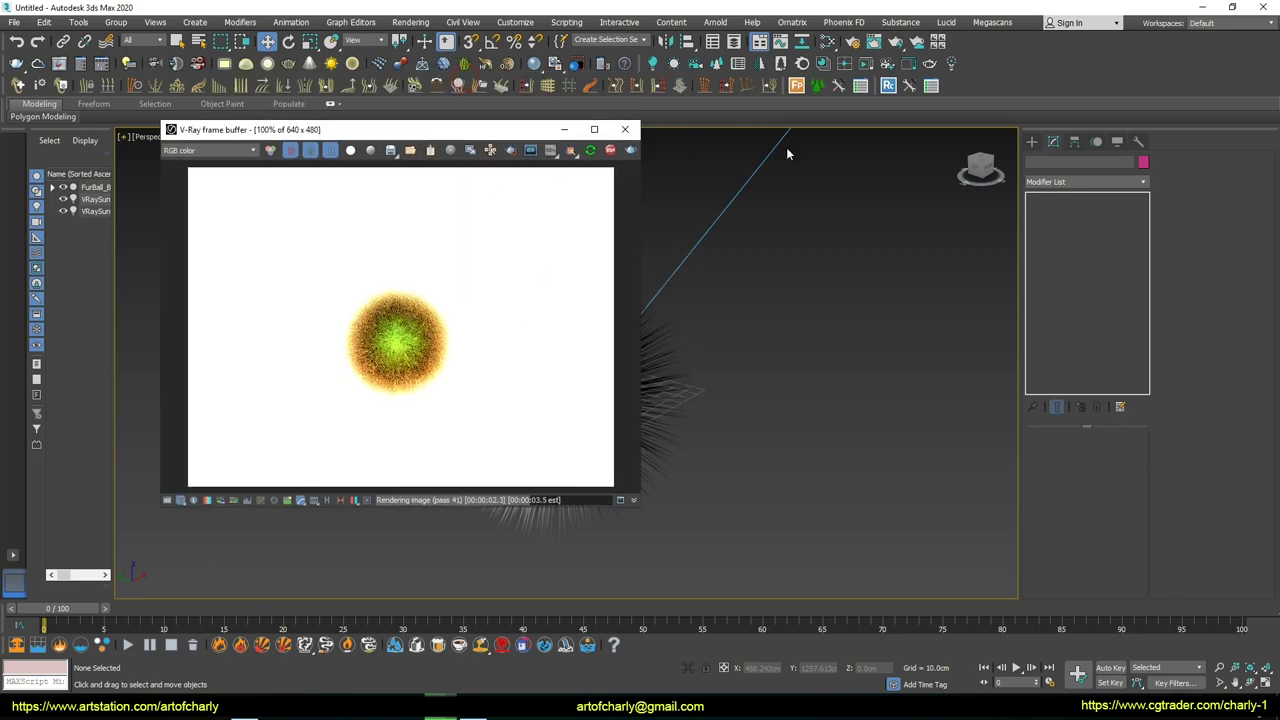
# Create a VRayPhysicalCamera aimed at the fur ball and view through it
pyautogui.click(1031, 141)
pyautogui.click(1076, 161)
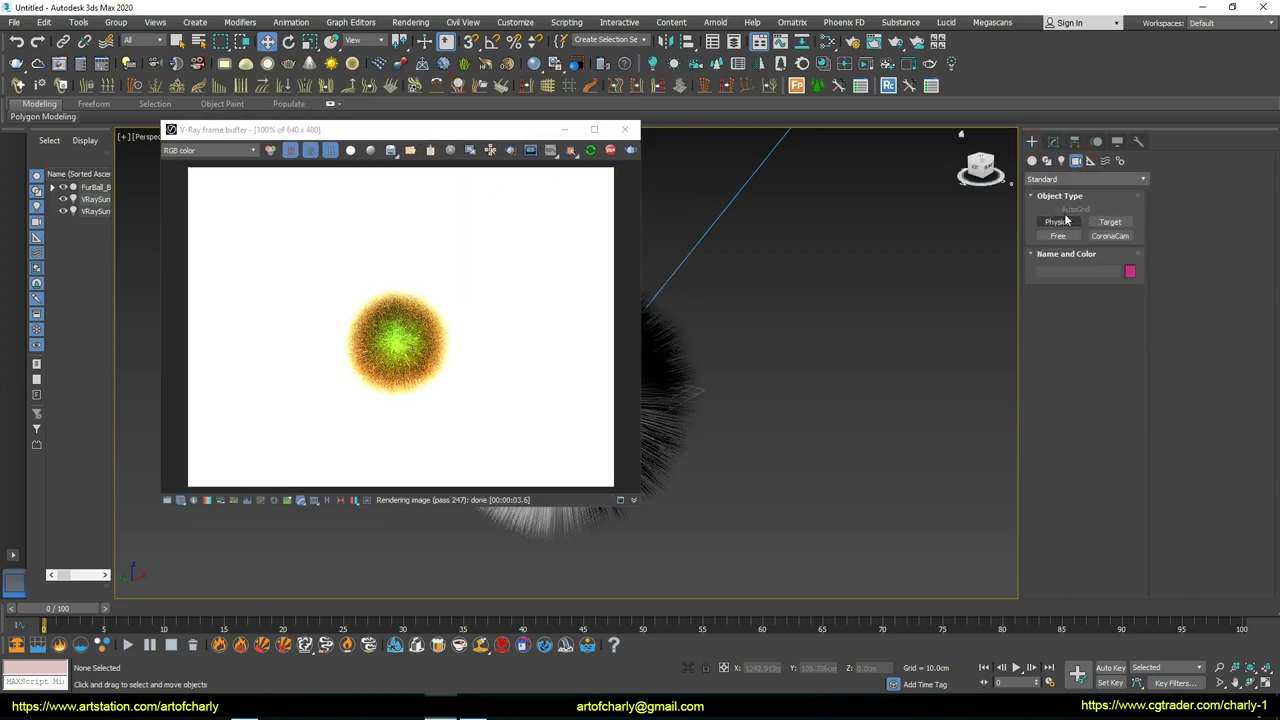
pyautogui.click(1059, 180)
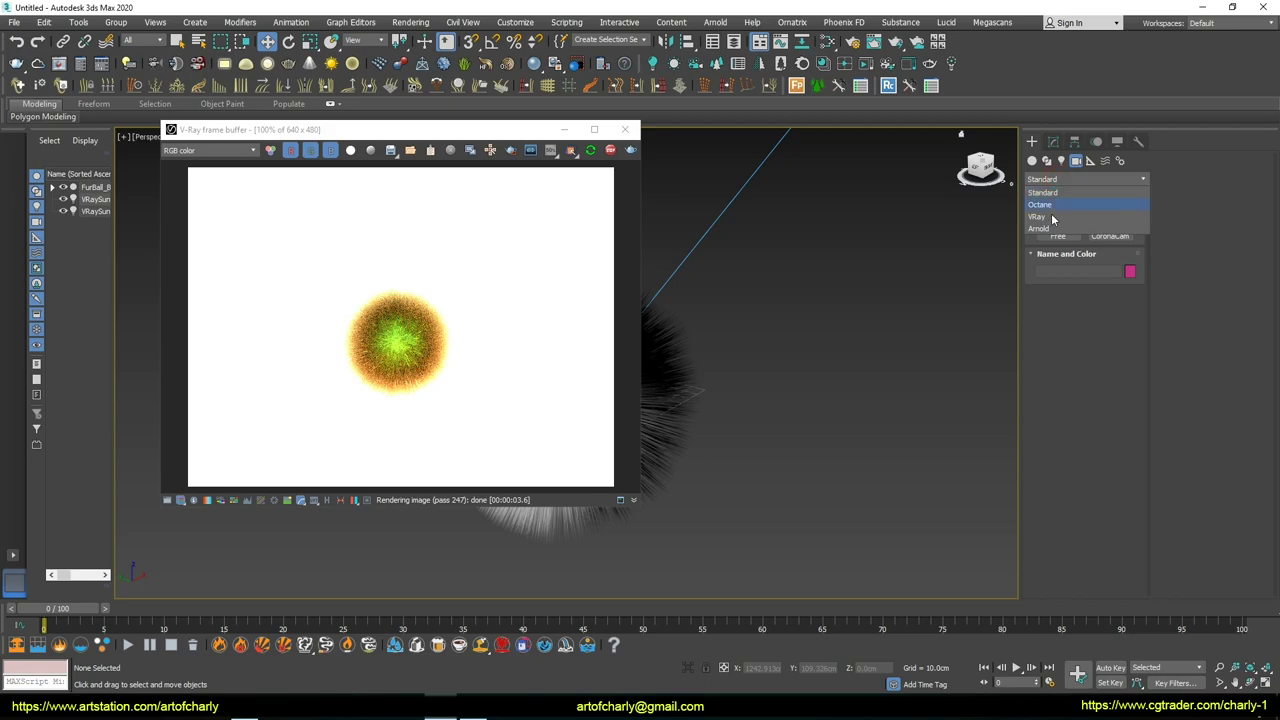
pyautogui.click(1037, 216)
pyautogui.click(1111, 222)
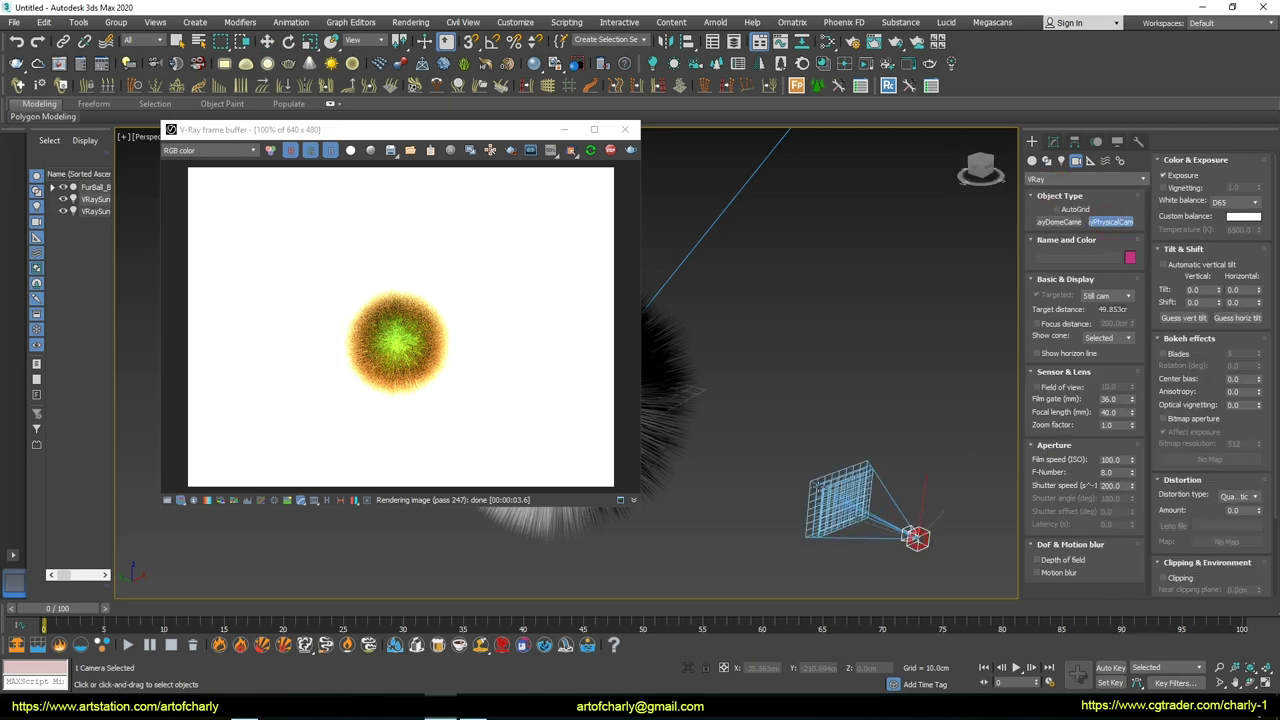
pyautogui.moveTo(914, 535); pyautogui.dragTo(840, 366)
pyautogui.rightClick(840, 366)
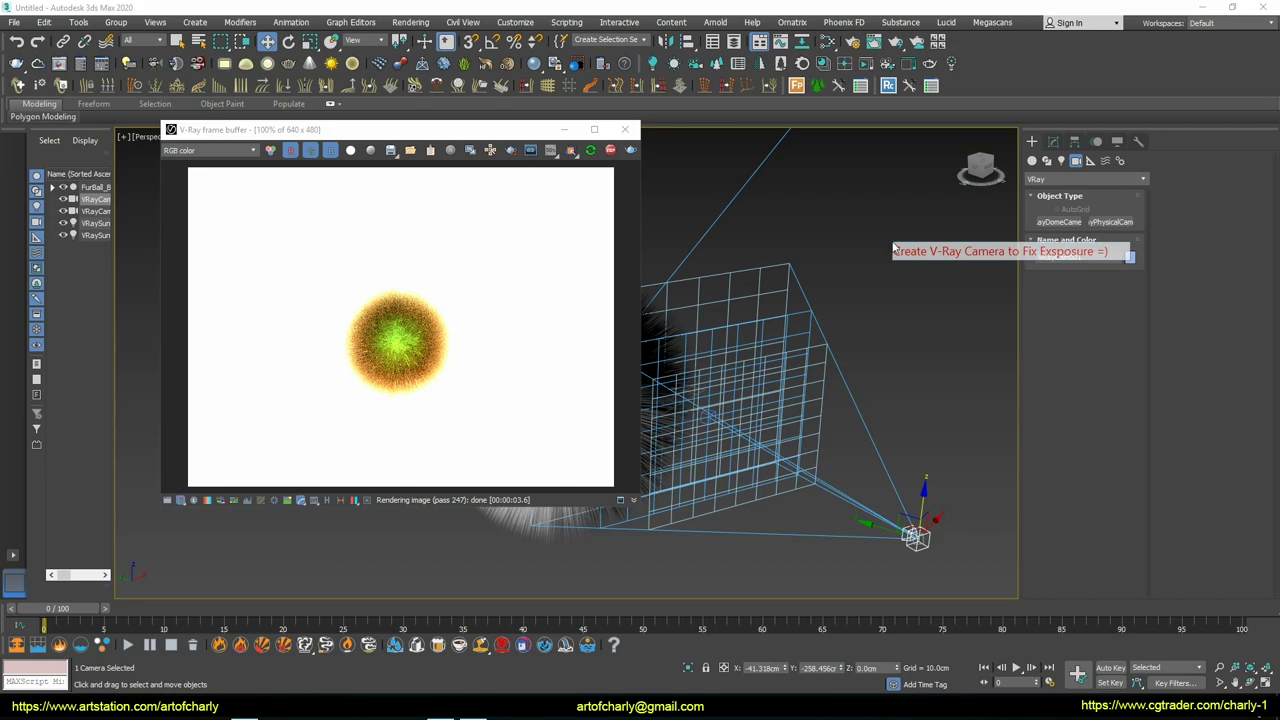
pyautogui.press('c')
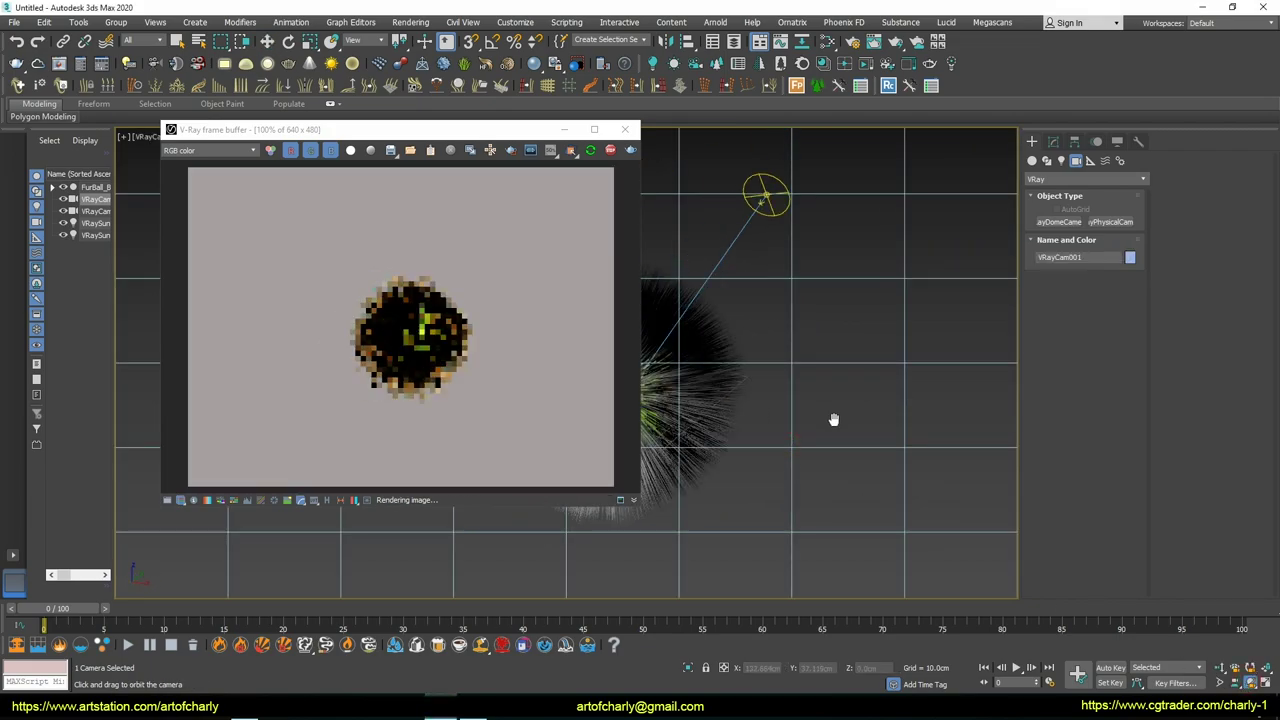
pyautogui.scroll(3, 811, 443)
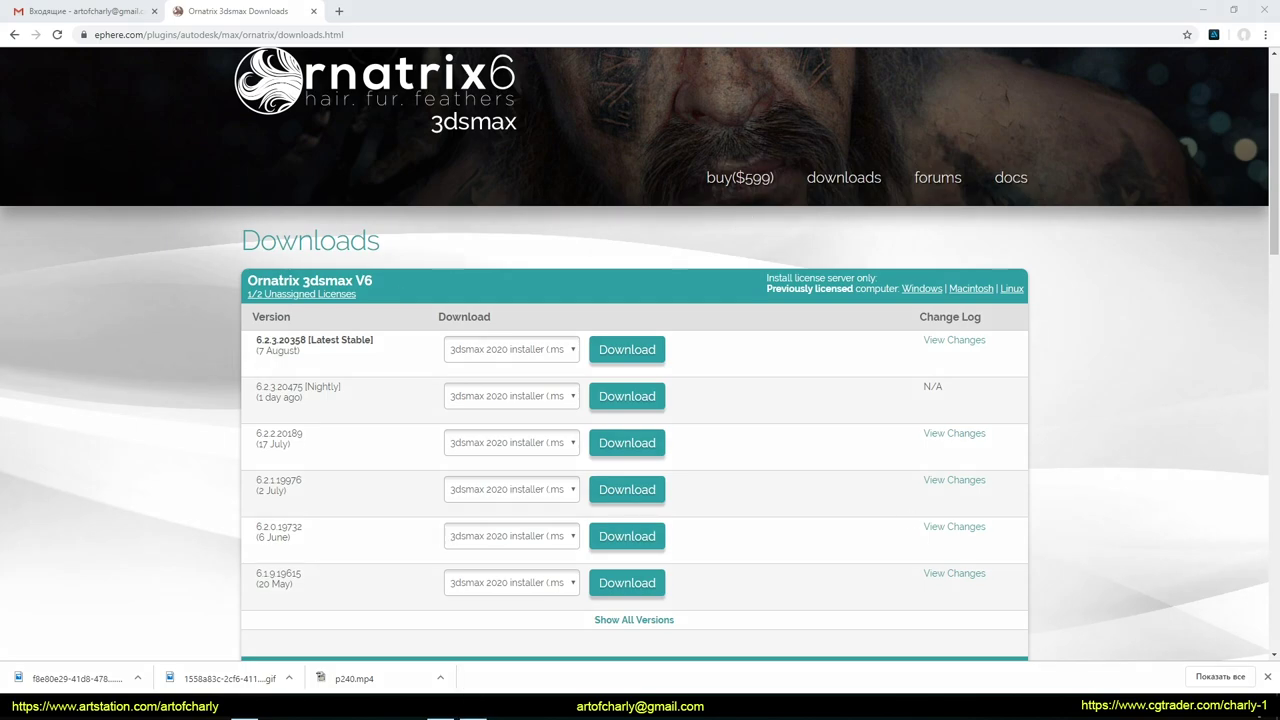
# Circle Ornatrix version 6.2.3.20358 on the downloads page, then clear the annotation
pyautogui.moveTo(280, 324); pyautogui.dragTo(300, 334)
pyautogui.press('Escape')
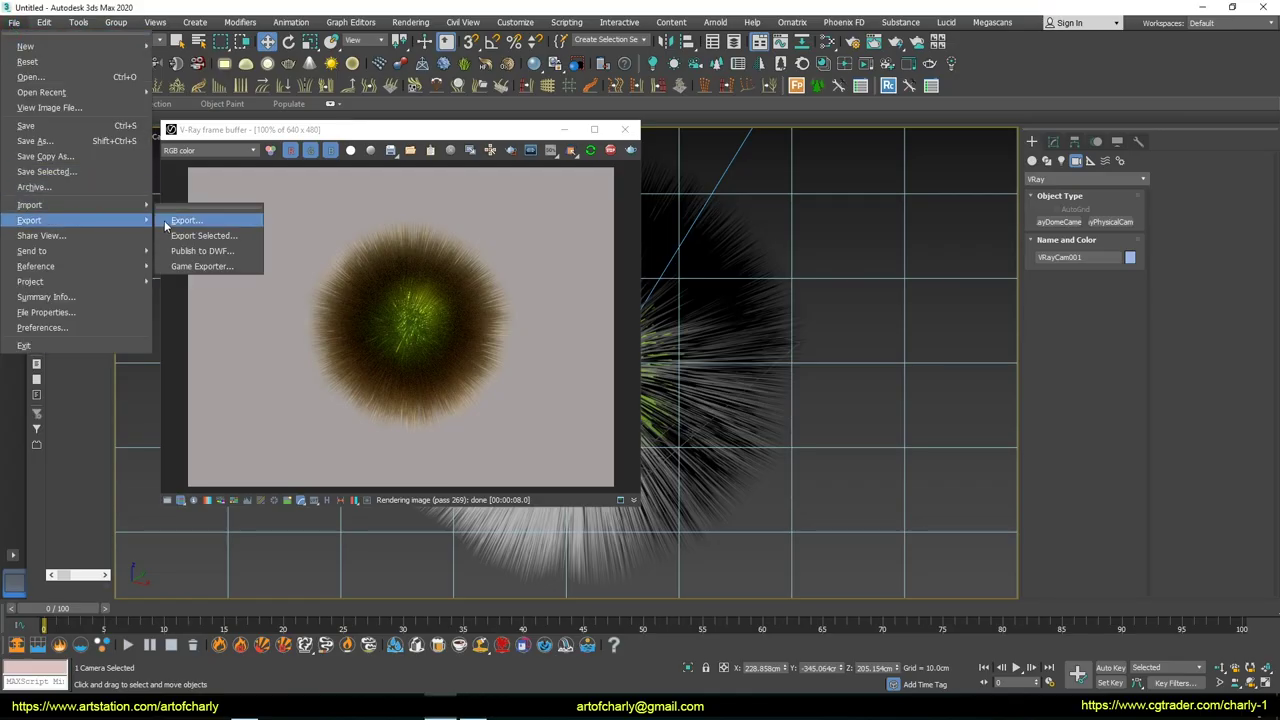
# Export the scene as test.vrscene in Ornatrix V-Ray format into test_VrayStandalone
pyautogui.click(185, 226)
pyautogui.click(210, 525)
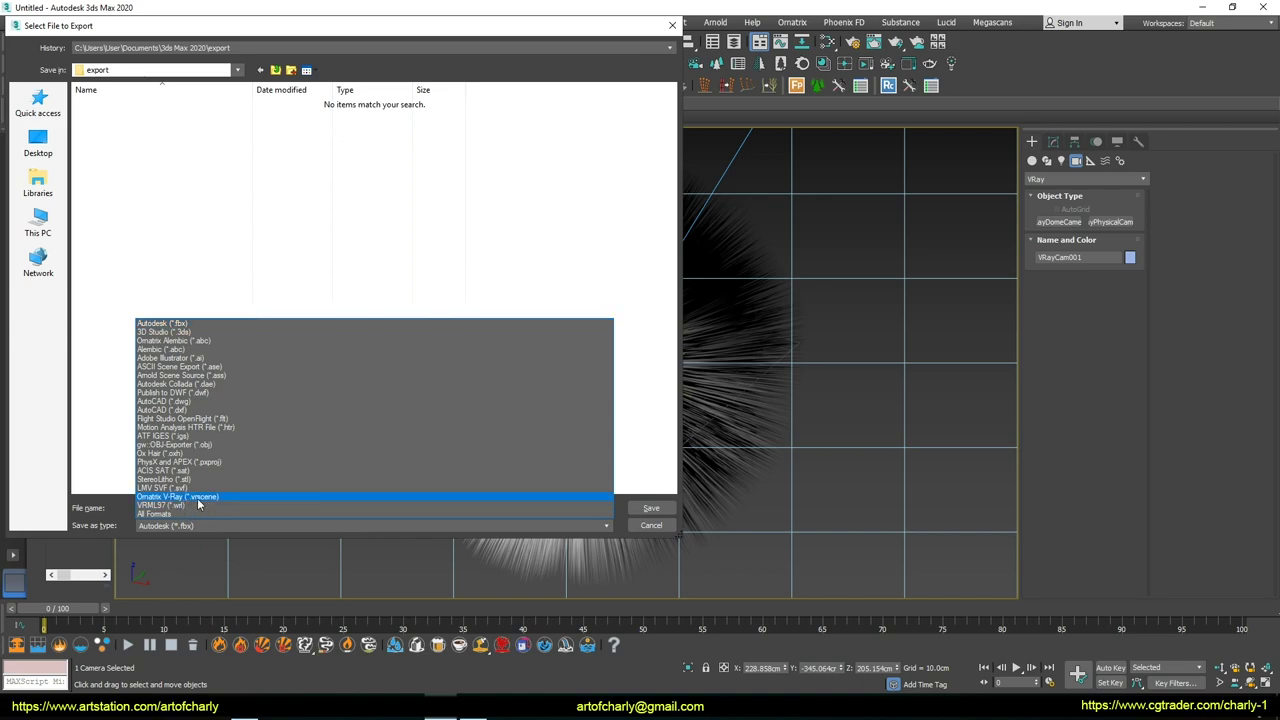
pyautogui.click(207, 497)
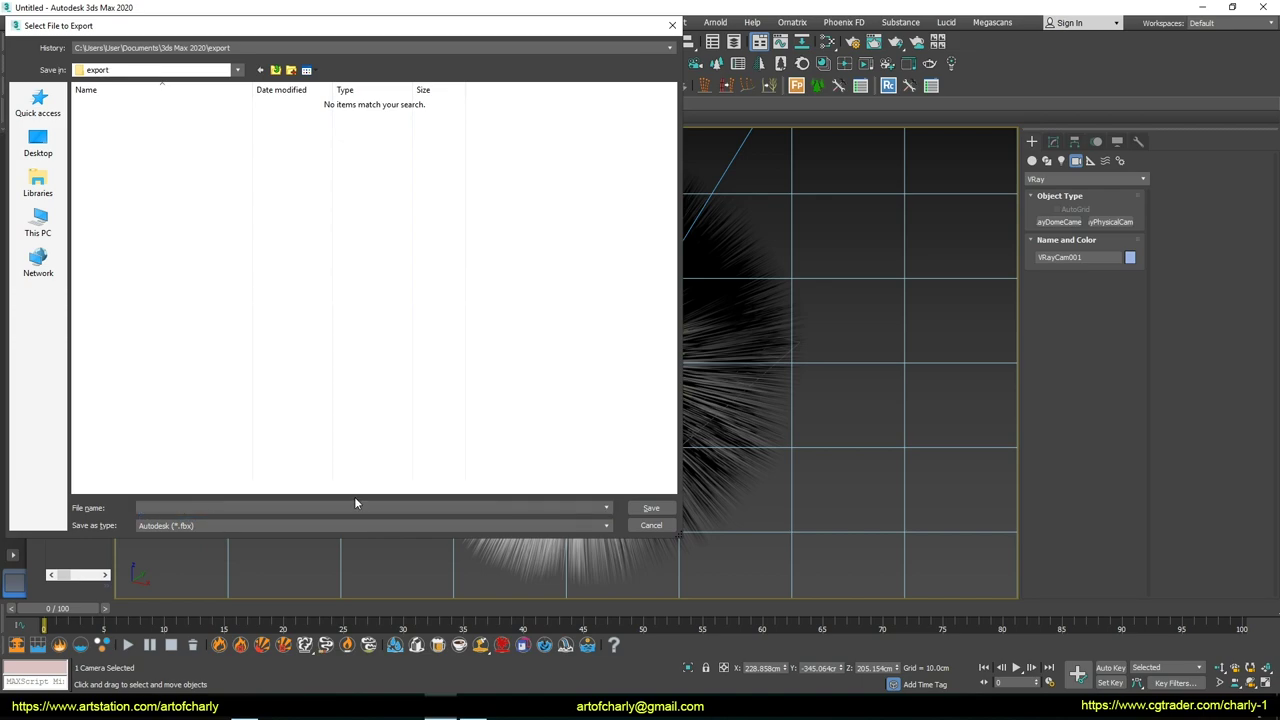
pyautogui.click(651, 525)
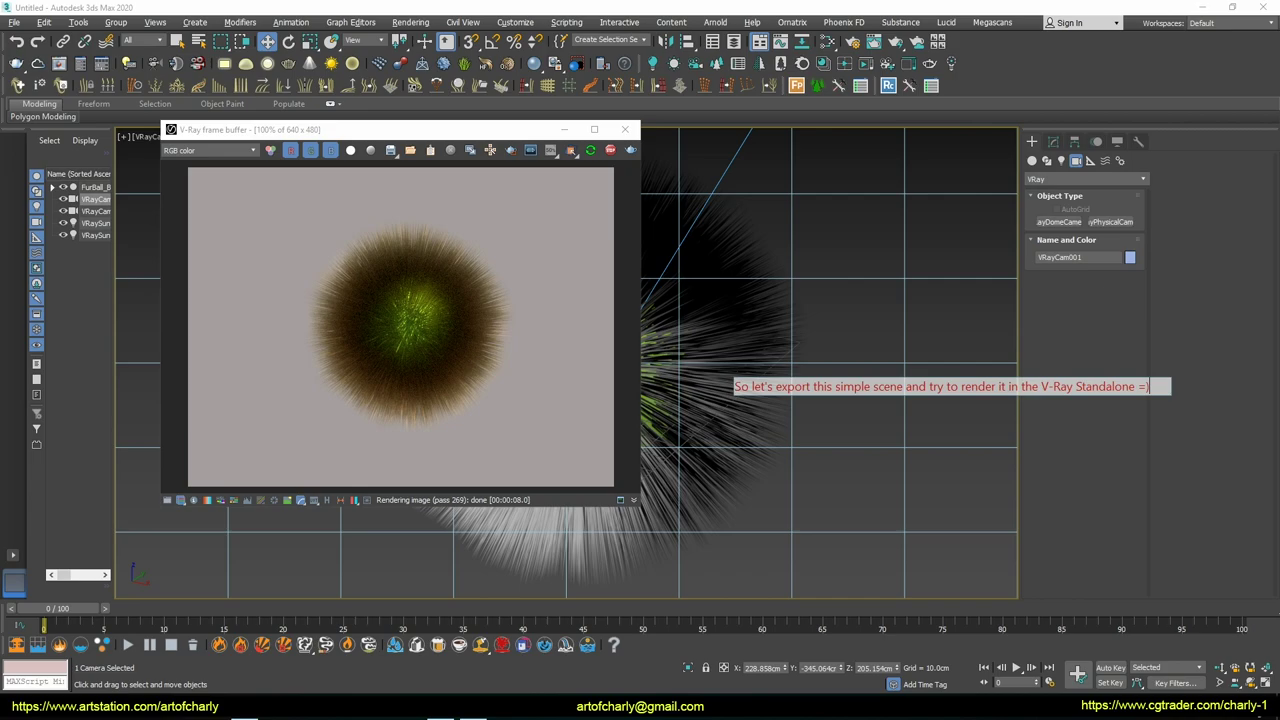
pyautogui.click(14, 22)
pyautogui.moveTo(30, 220)
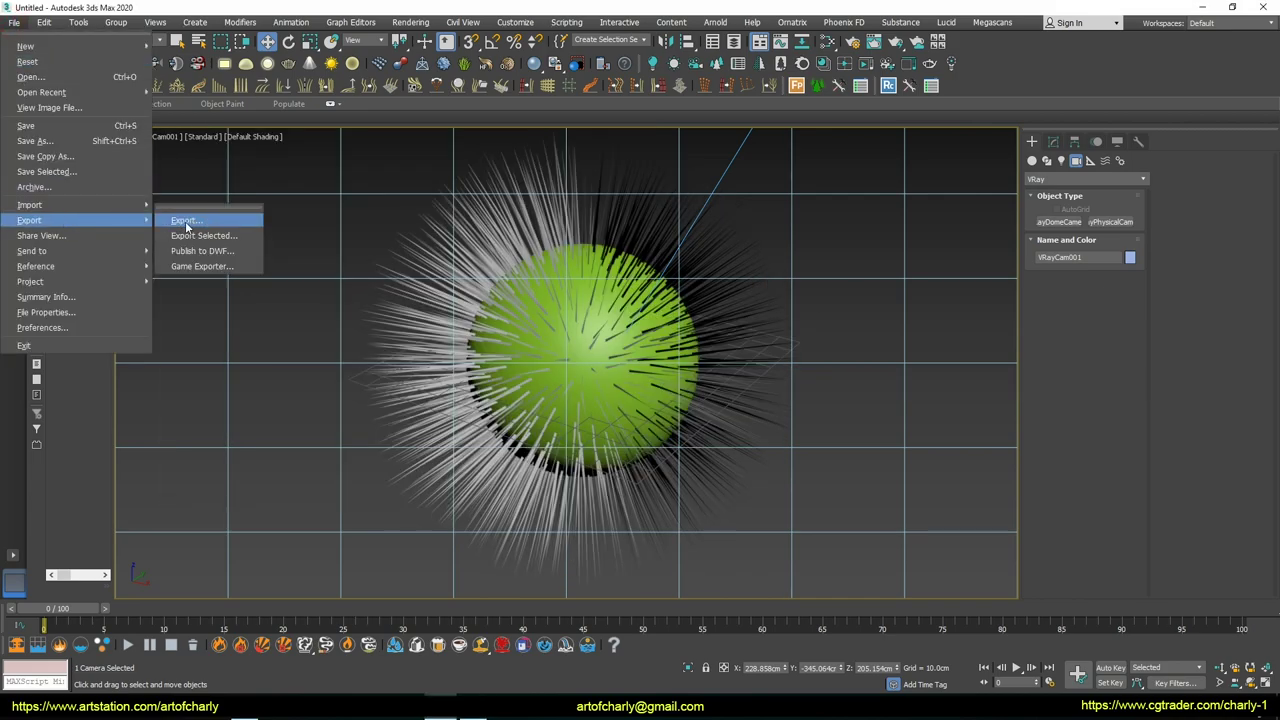
pyautogui.click(188, 222)
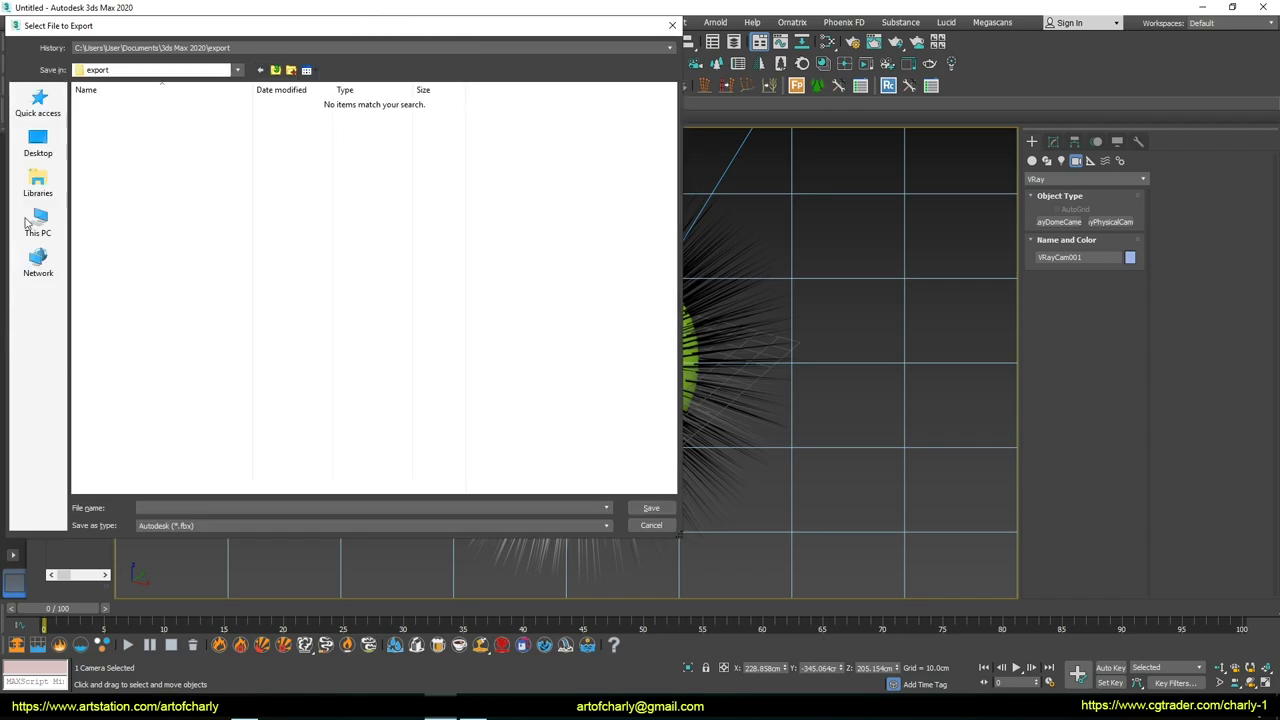
pyautogui.click(187, 527)
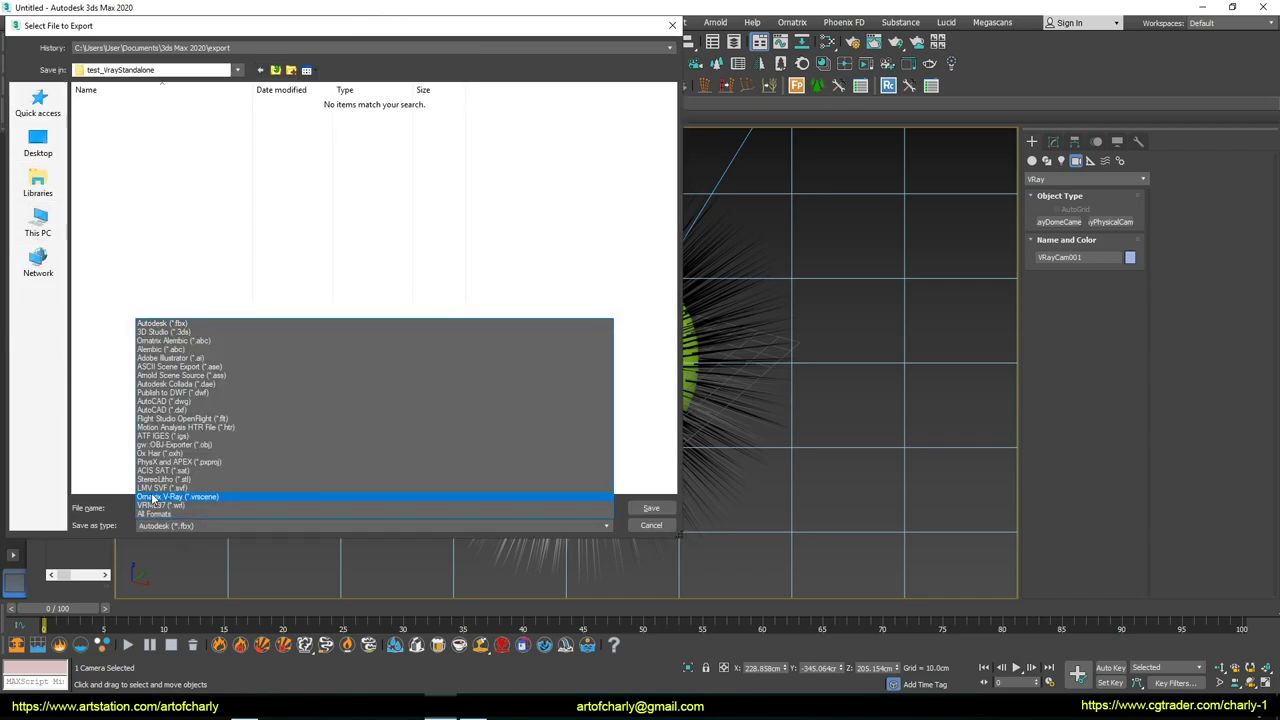
pyautogui.click(158, 497)
pyautogui.click(651, 508)
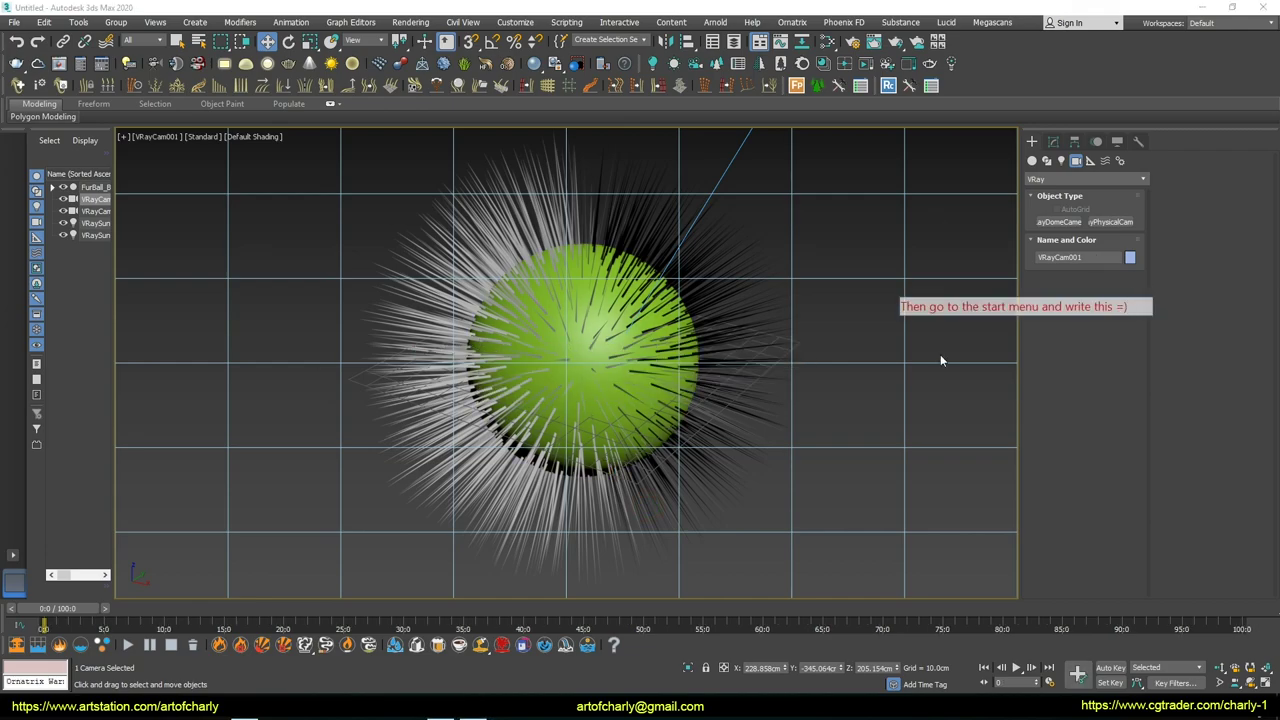
# Launch the V-Ray standalone command prompt from Windows search and type cd in it
pyautogui.press('super')
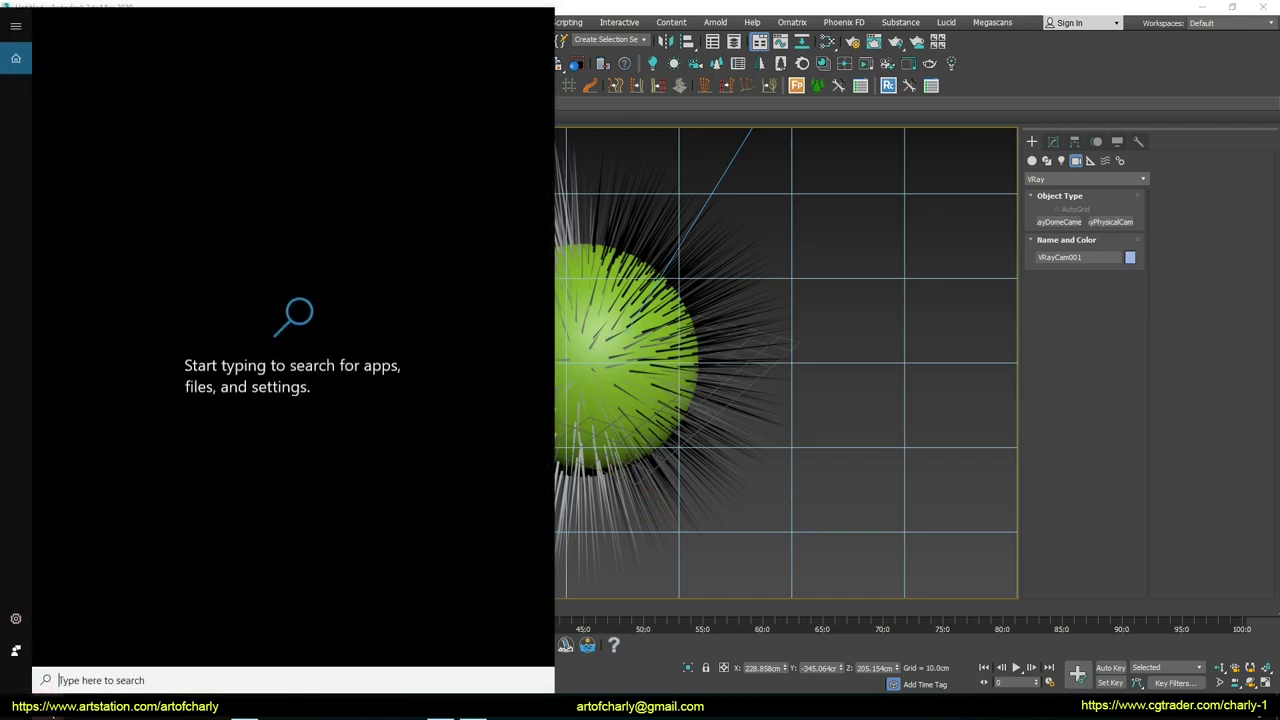
pyautogui.write('v-ray')
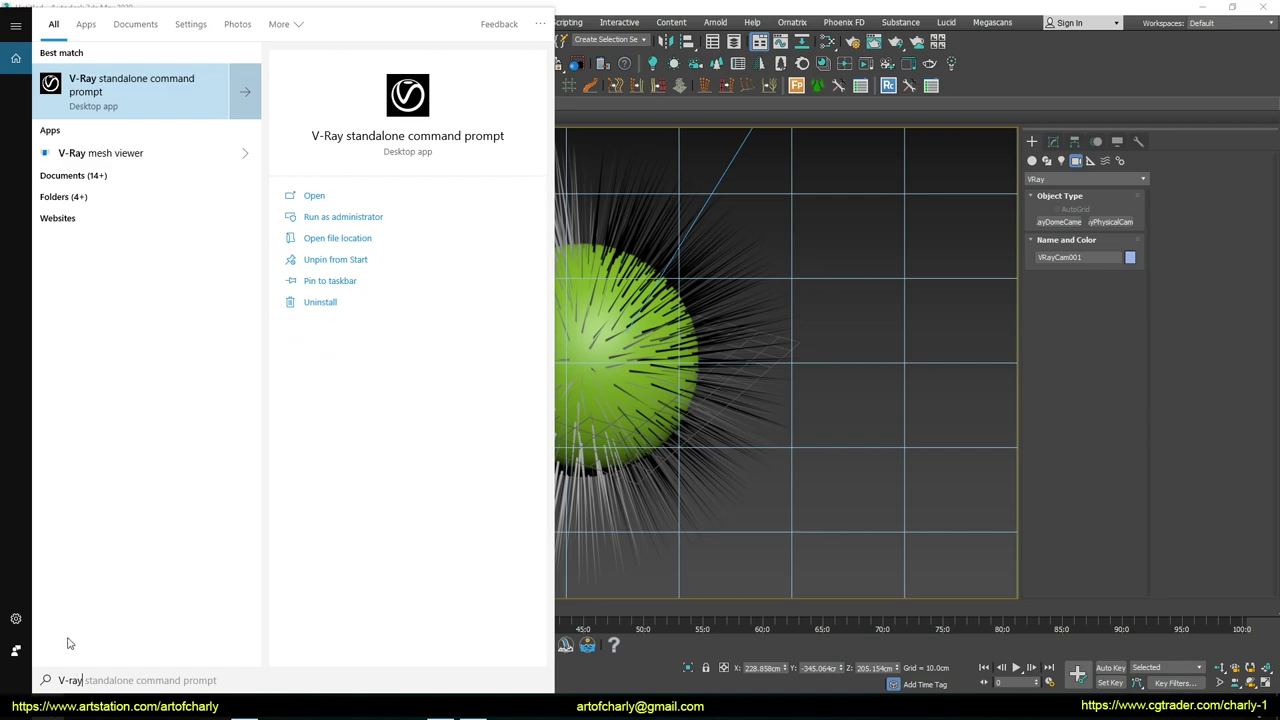
pyautogui.click(130, 88)
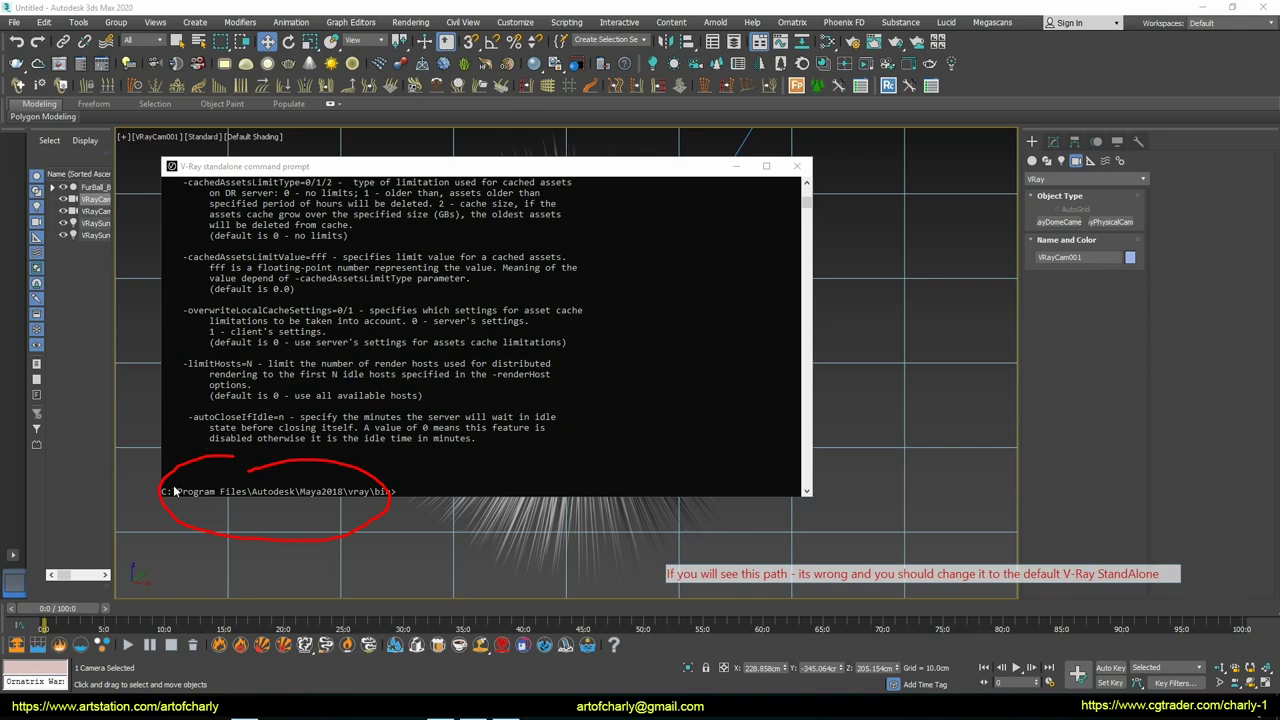
pyautogui.click(399, 491)
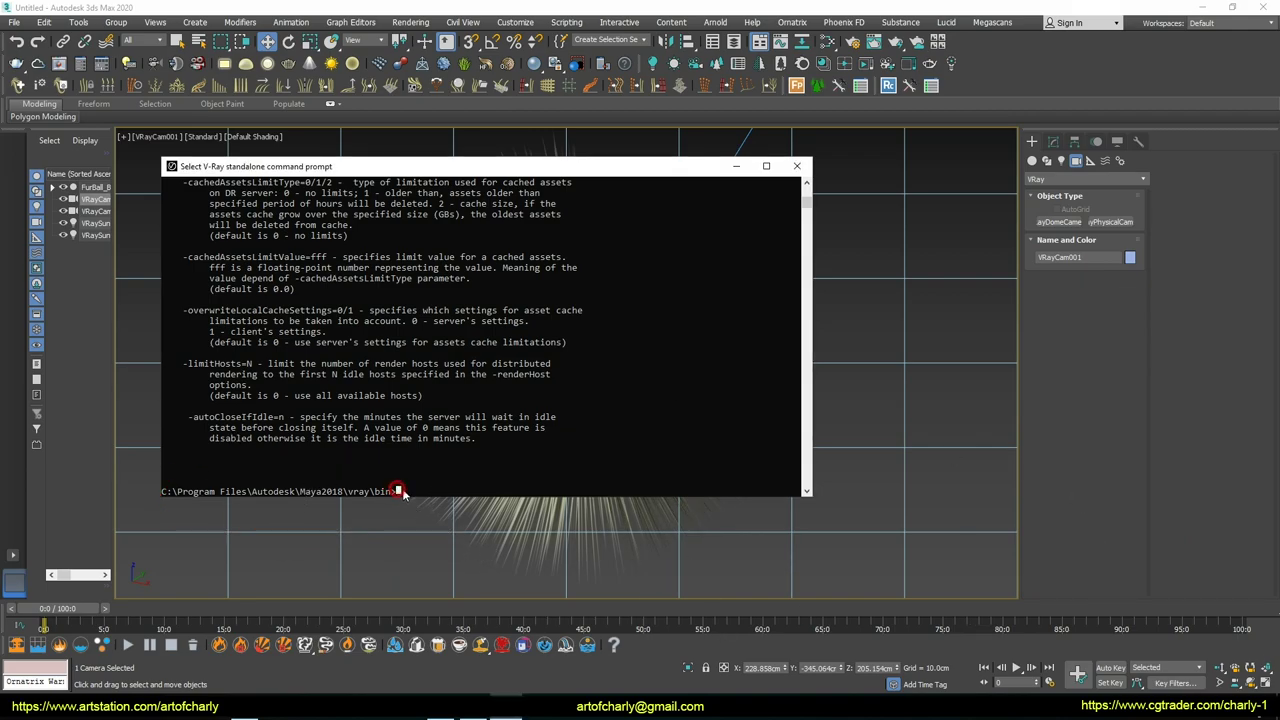
pyautogui.write('cd')
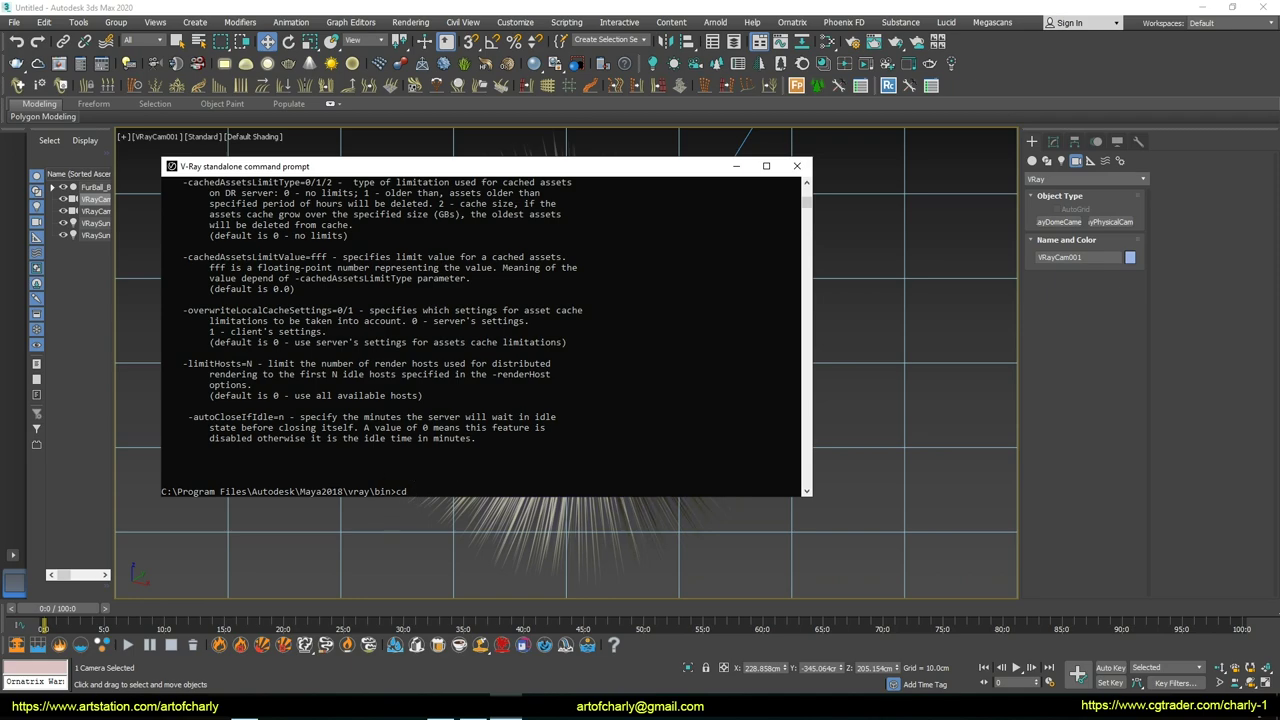
pyautogui.click(16, 706)
# Browse to C:\Program Files\Chaos Group\V-Ray\Standalone for x64\bin and copy its path
pyautogui.click(77, 295)
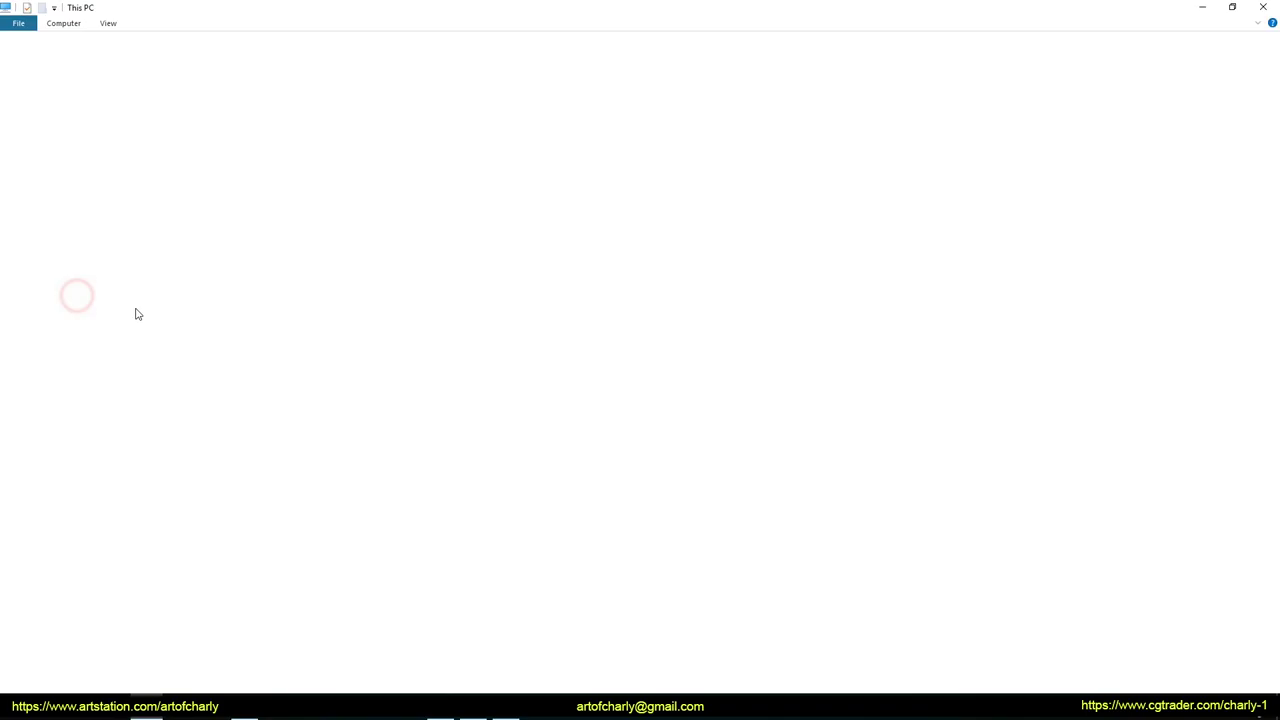
pyautogui.doubleClick(186, 190)
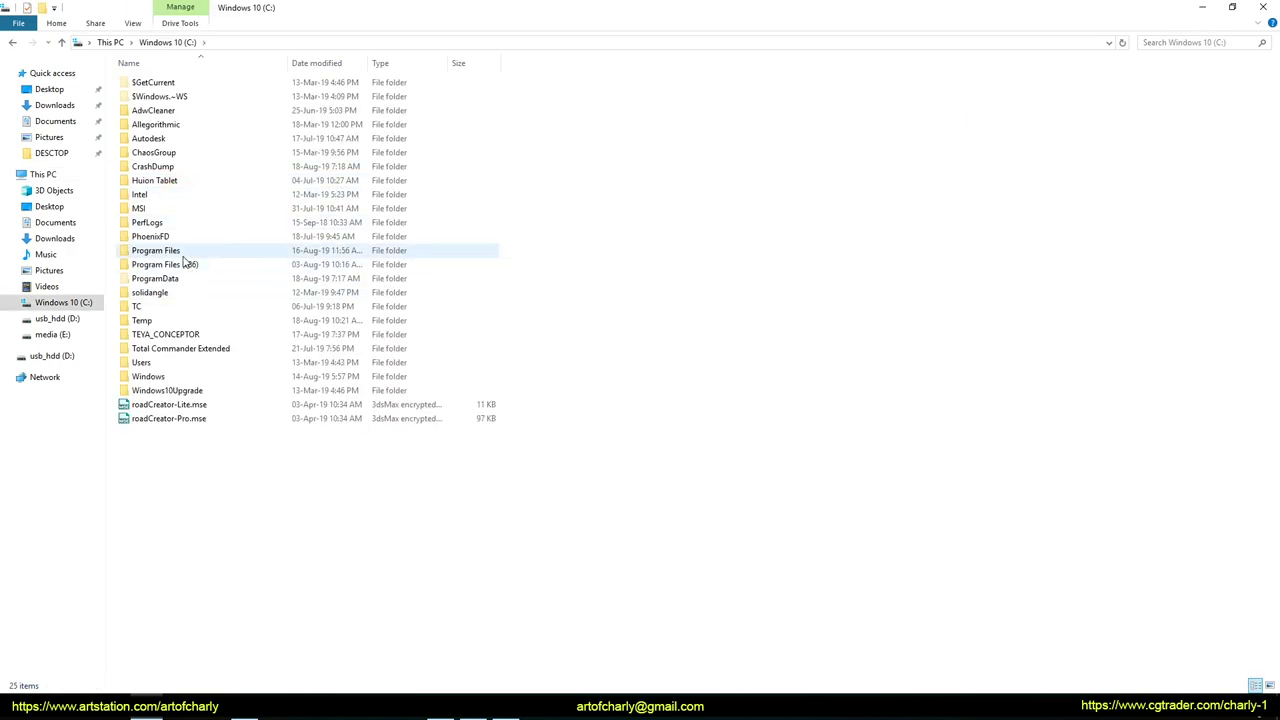
pyautogui.doubleClick(174, 252)
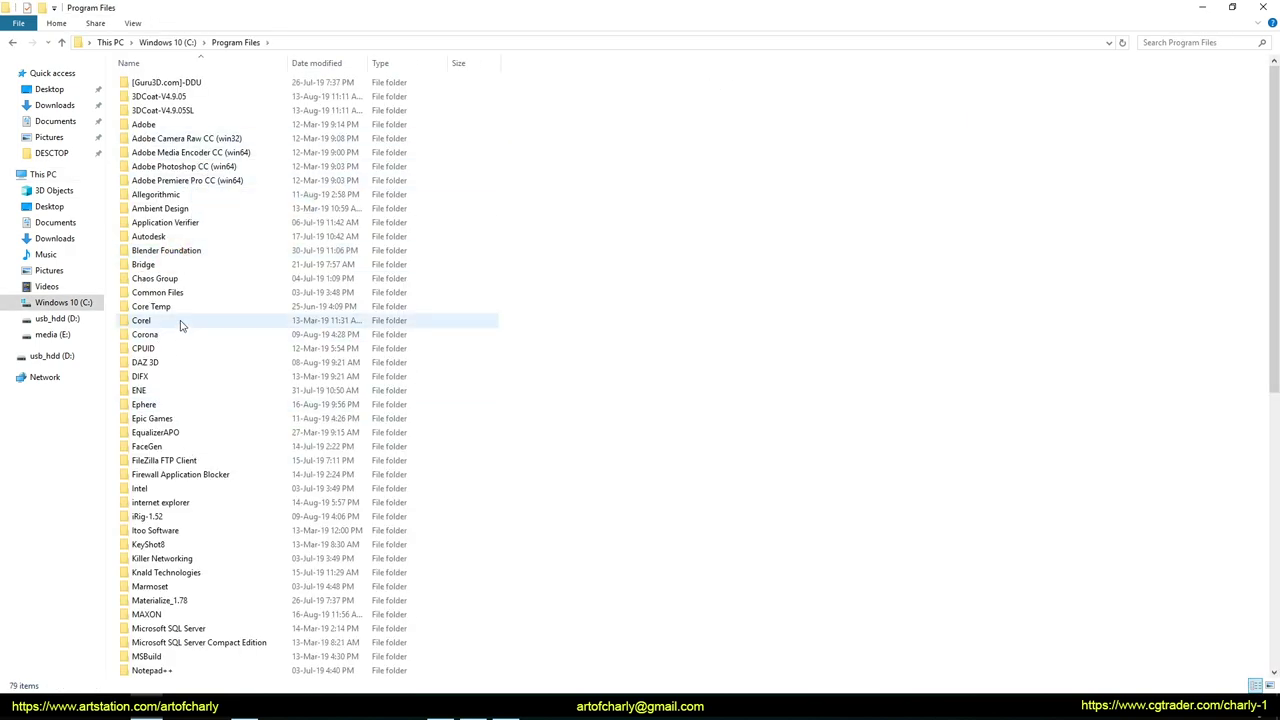
pyautogui.doubleClick(160, 279)
pyautogui.doubleClick(152, 112)
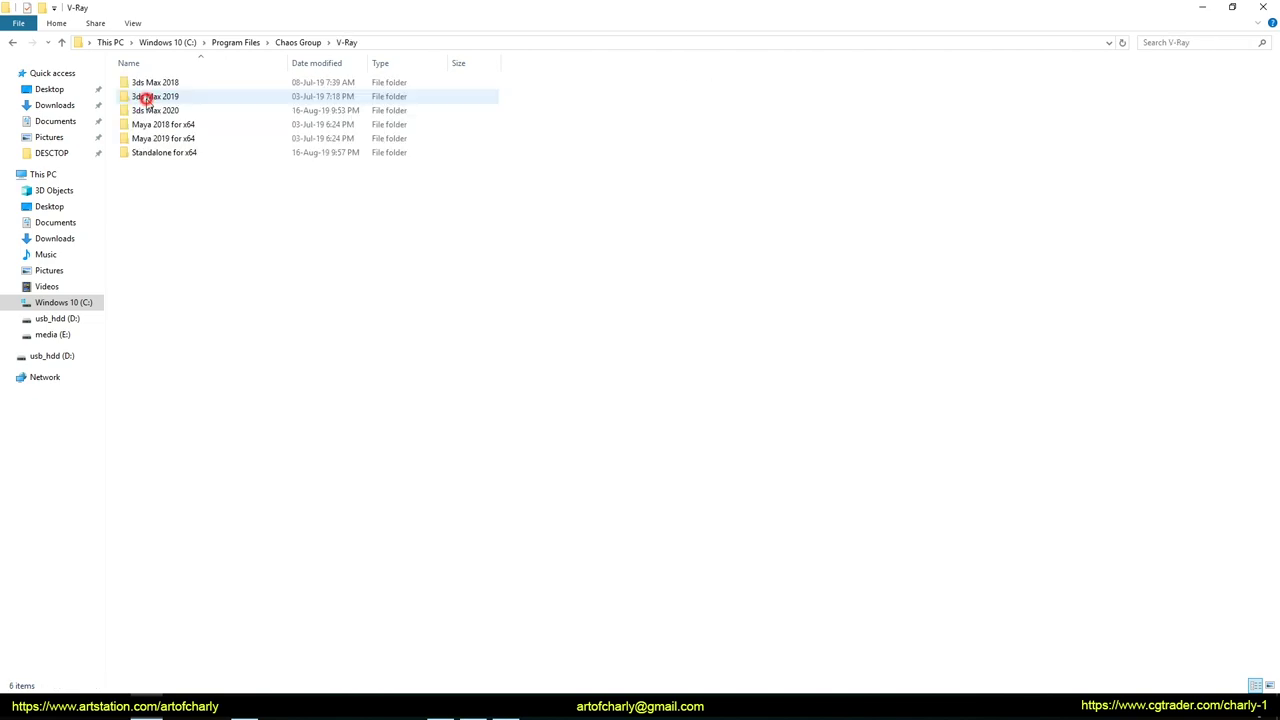
pyautogui.doubleClick(160, 153)
pyautogui.doubleClick(140, 82)
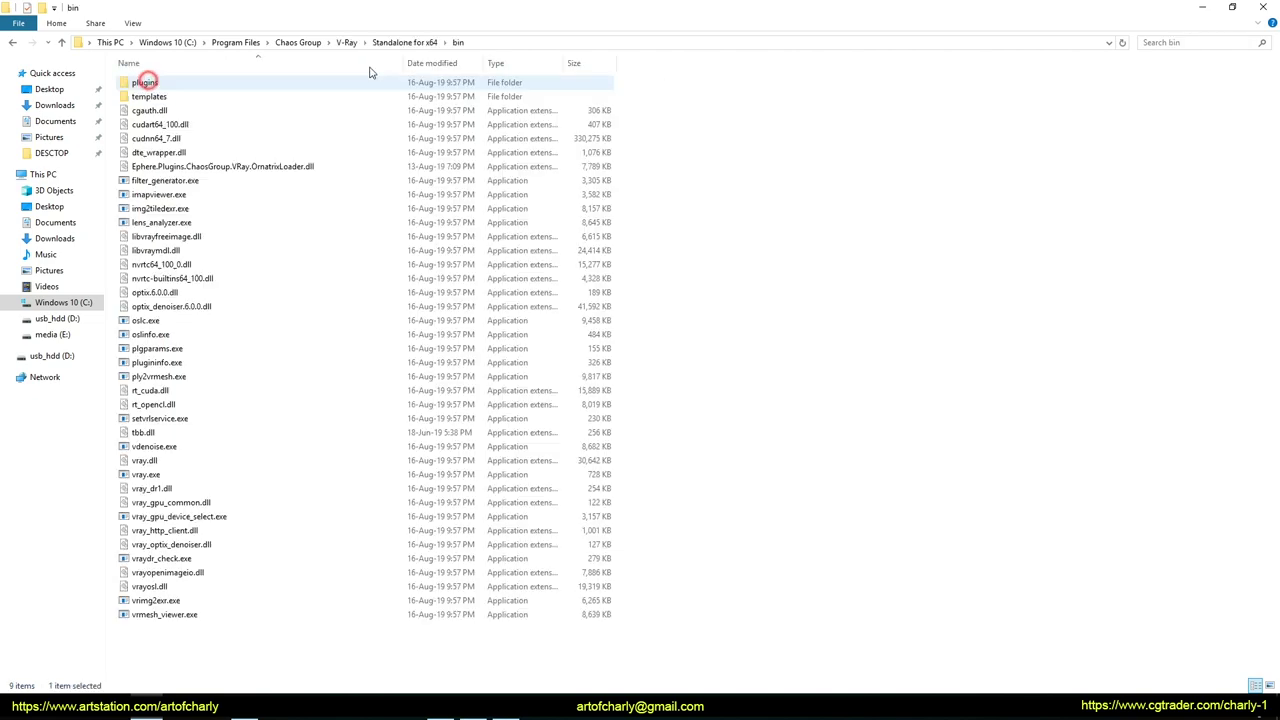
pyautogui.click(493, 42)
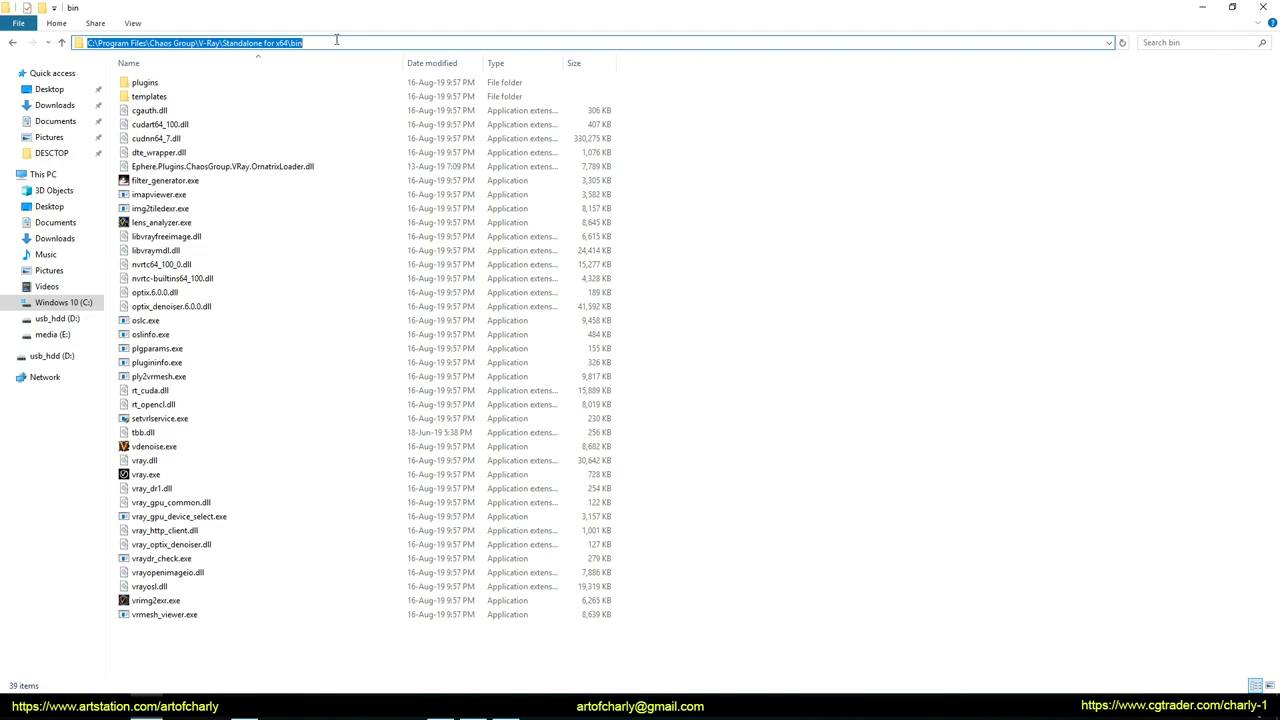
pyautogui.click(506, 714)
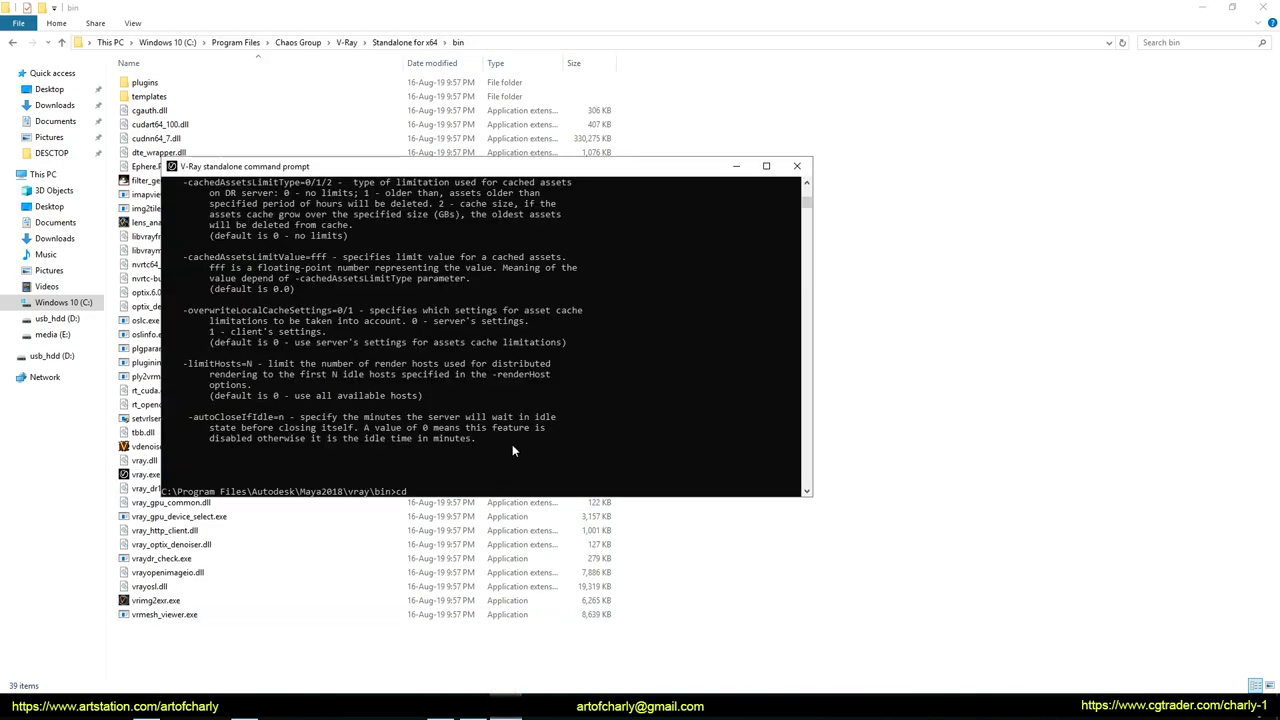
# Change directory to the Standalone for x64 bin folder and type vray -sceneFile= at the prompt
pyautogui.write(' C:\\Program Files\\Chaos Group\\V-Ray\\Standalone for x64\\bin')
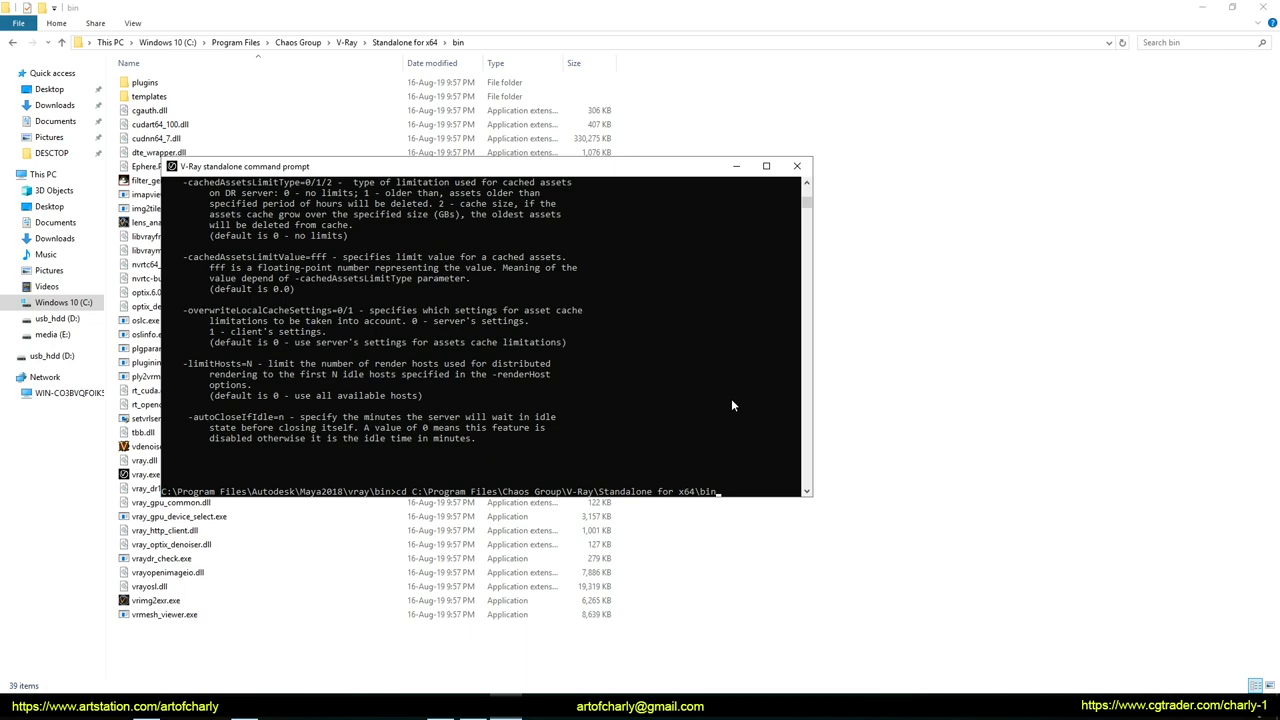
pyautogui.press('Return')
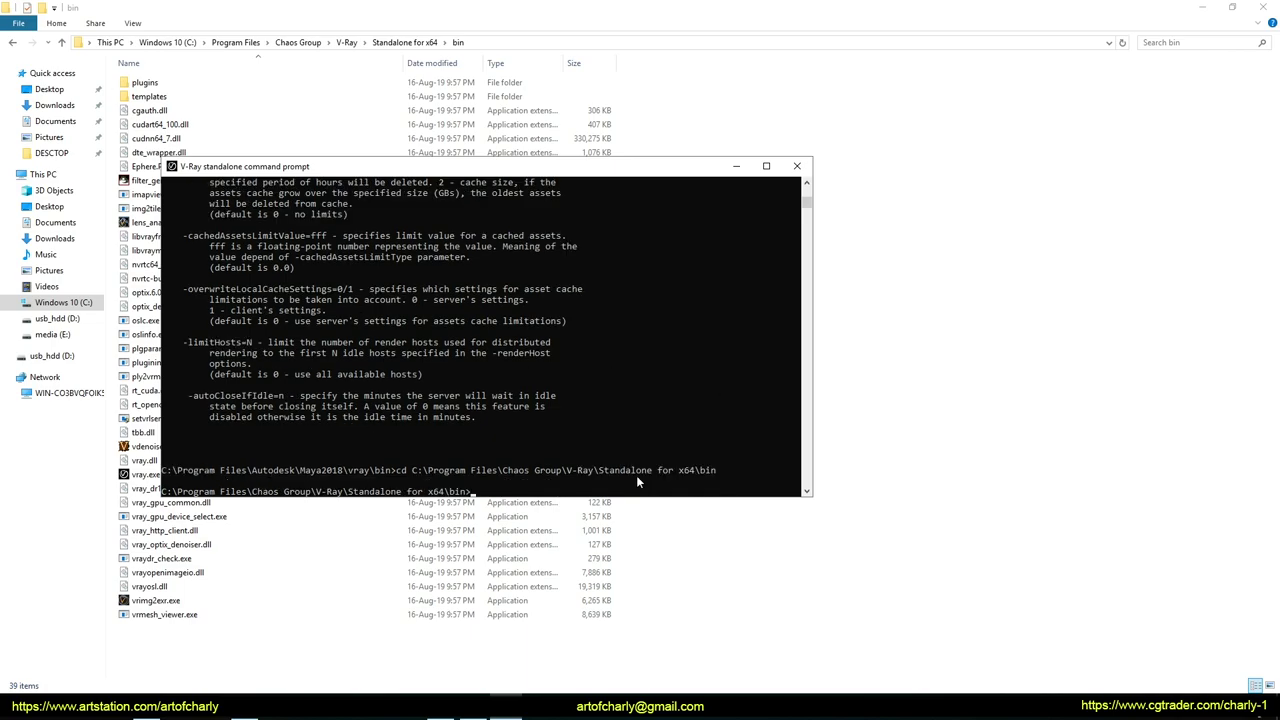
pyautogui.click(205, 537)
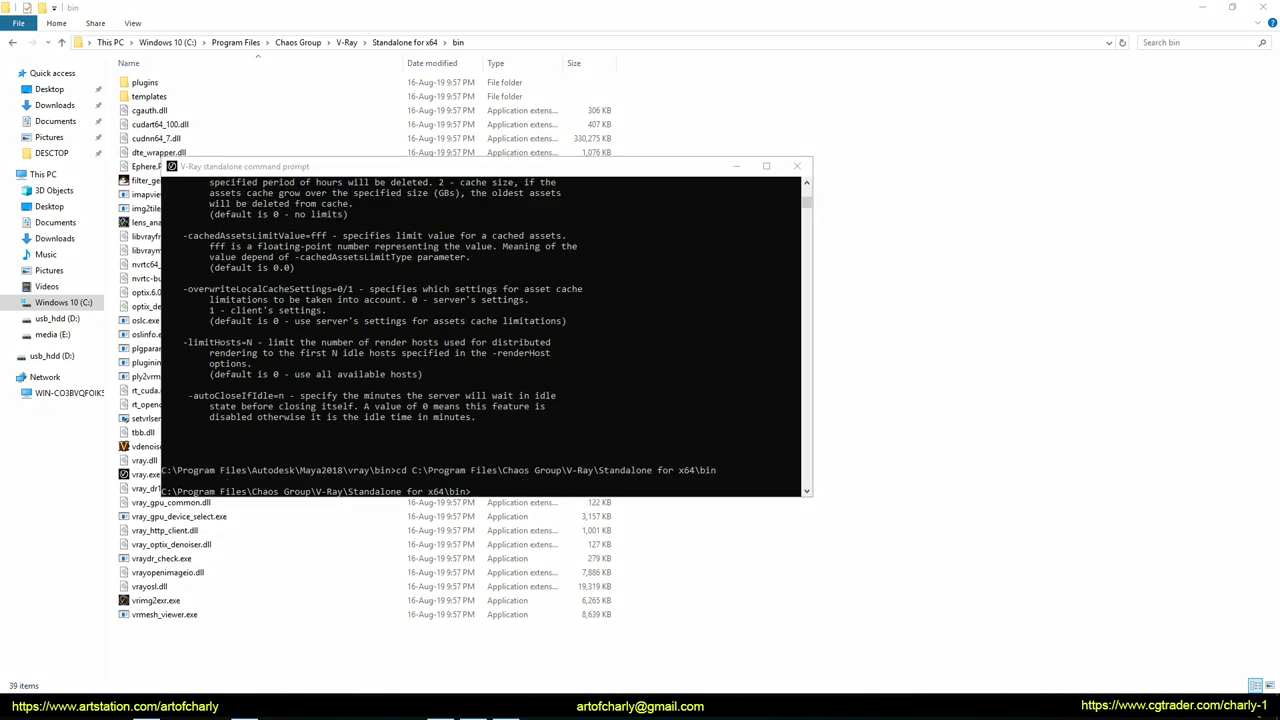
pyautogui.click(491, 492)
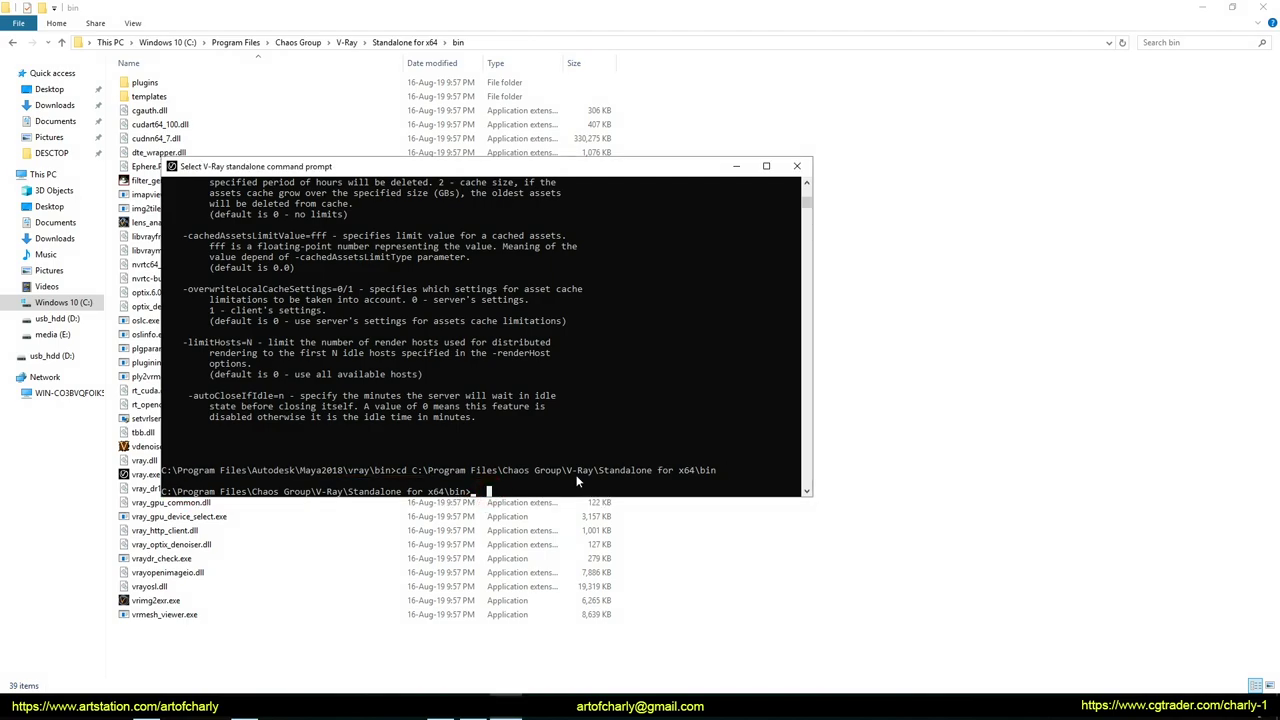
pyautogui.write('vray')
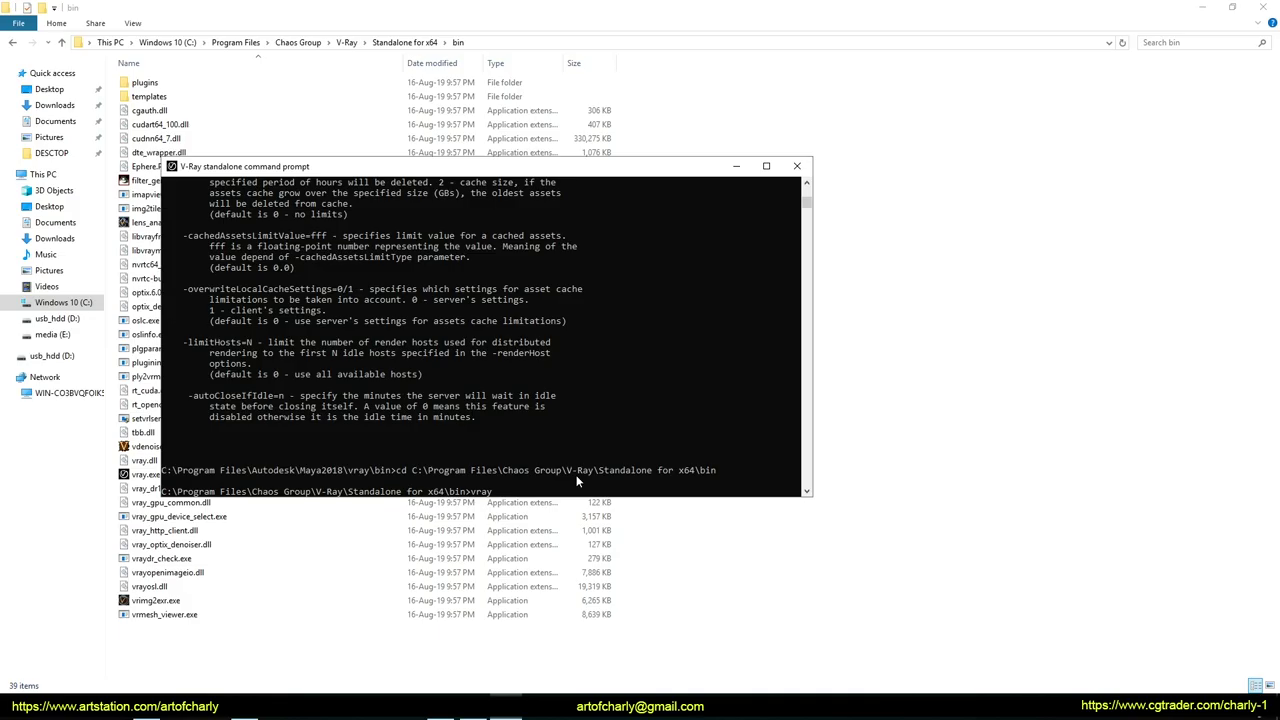
pyautogui.write(' -s')
pyautogui.write('cen')
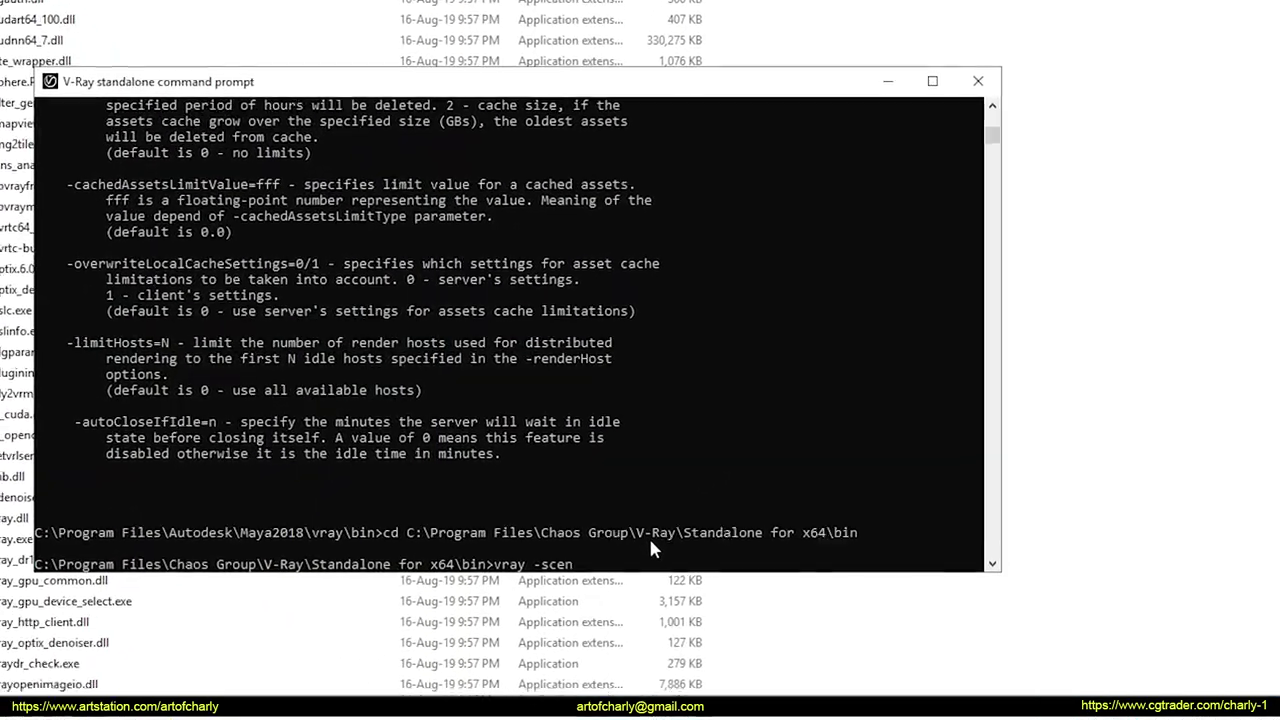
pyautogui.write('eFile=')
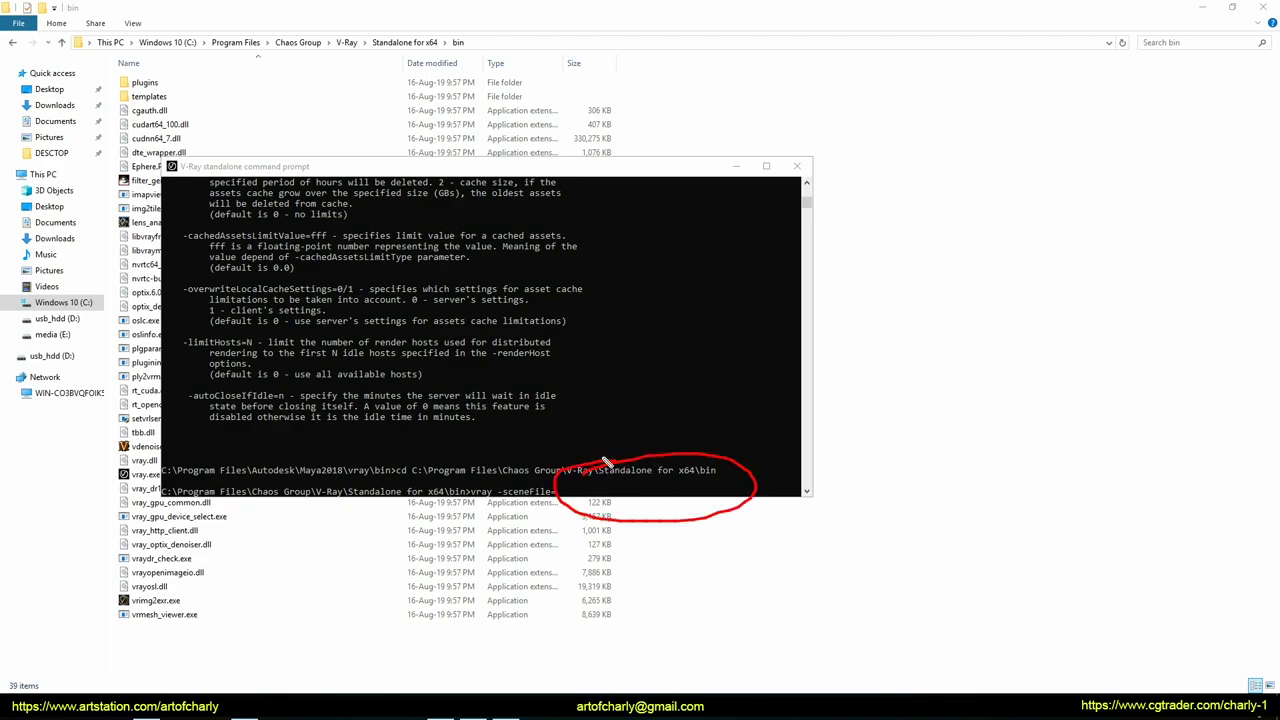
# Drop test.vrscene into the console after -sceneFile= and scroll up to the RT ENGINE help
pyautogui.moveTo(152, 96); pyautogui.dragTo(566, 252)
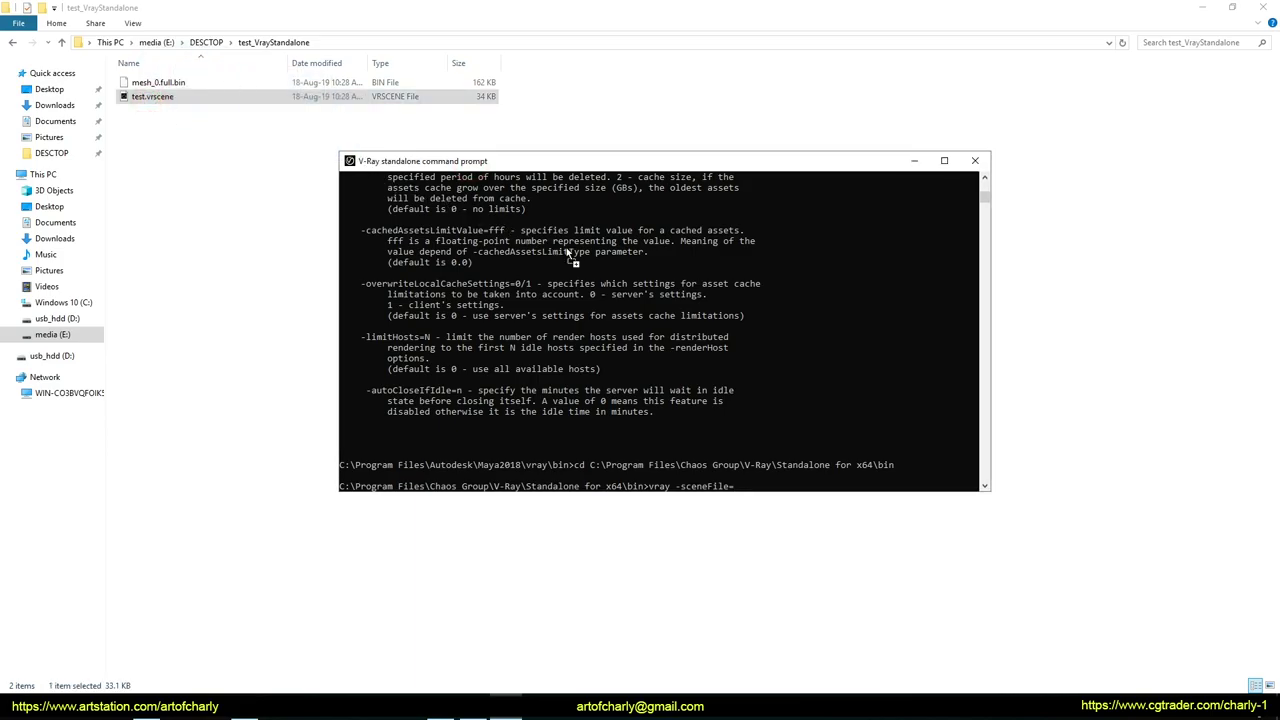
pyautogui.moveTo(785, 458); pyautogui.dragTo(760, 491)
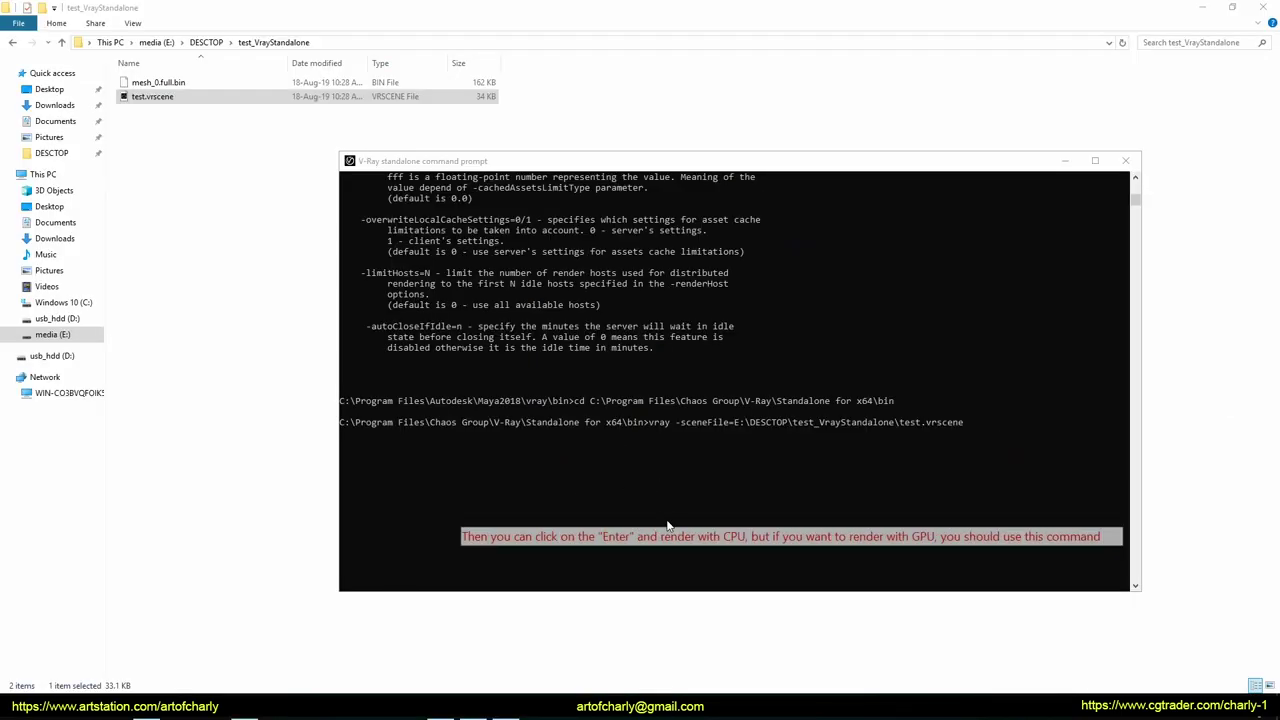
pyautogui.scroll(10, 579, 449)
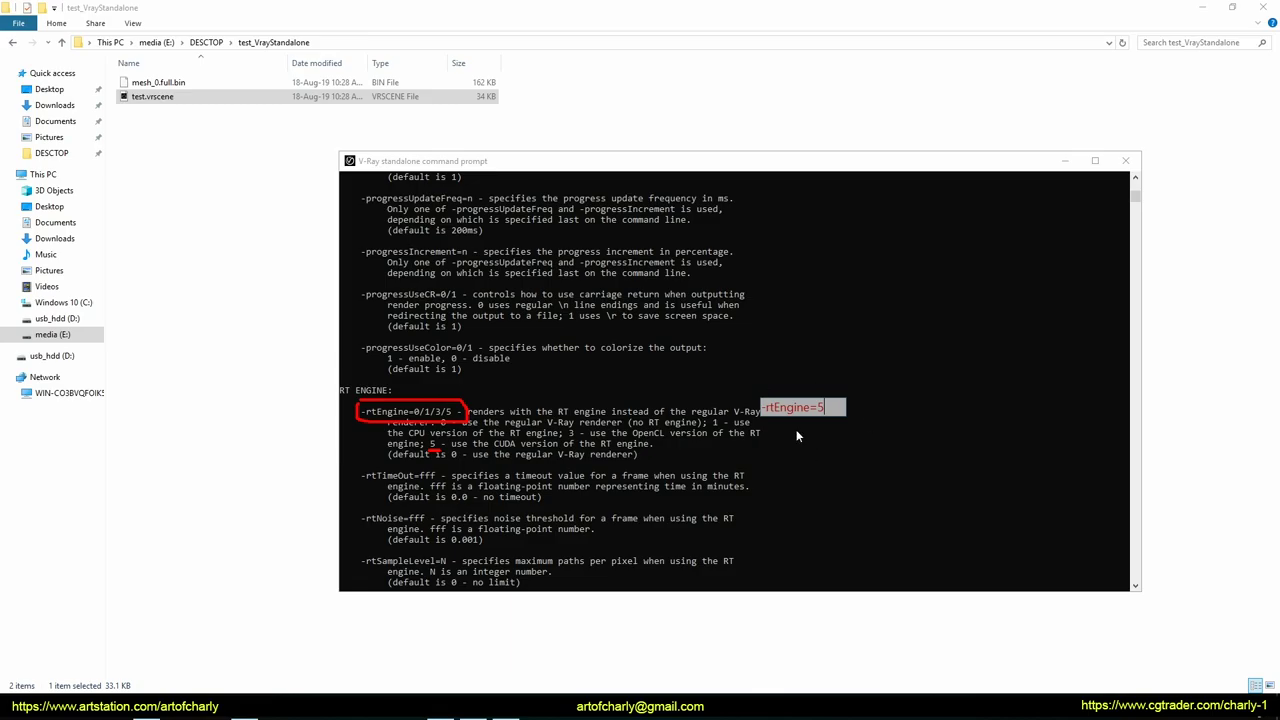
# Append -rtEngine=5 to the vray command and run the CUDA GPU render of test.vrscene
pyautogui.write('-')
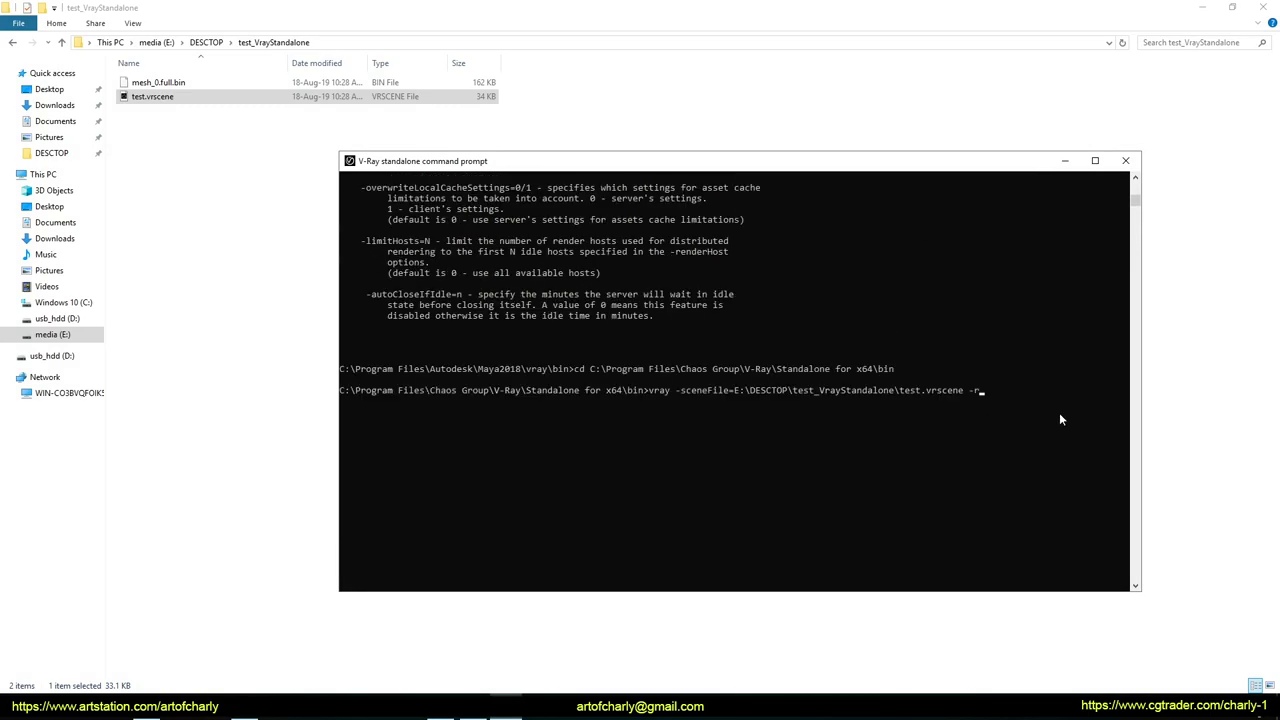
pyautogui.write('r')
pyautogui.write('tEng')
pyautogui.write('ine')
pyautogui.write('=5')
pyautogui.press('Return')
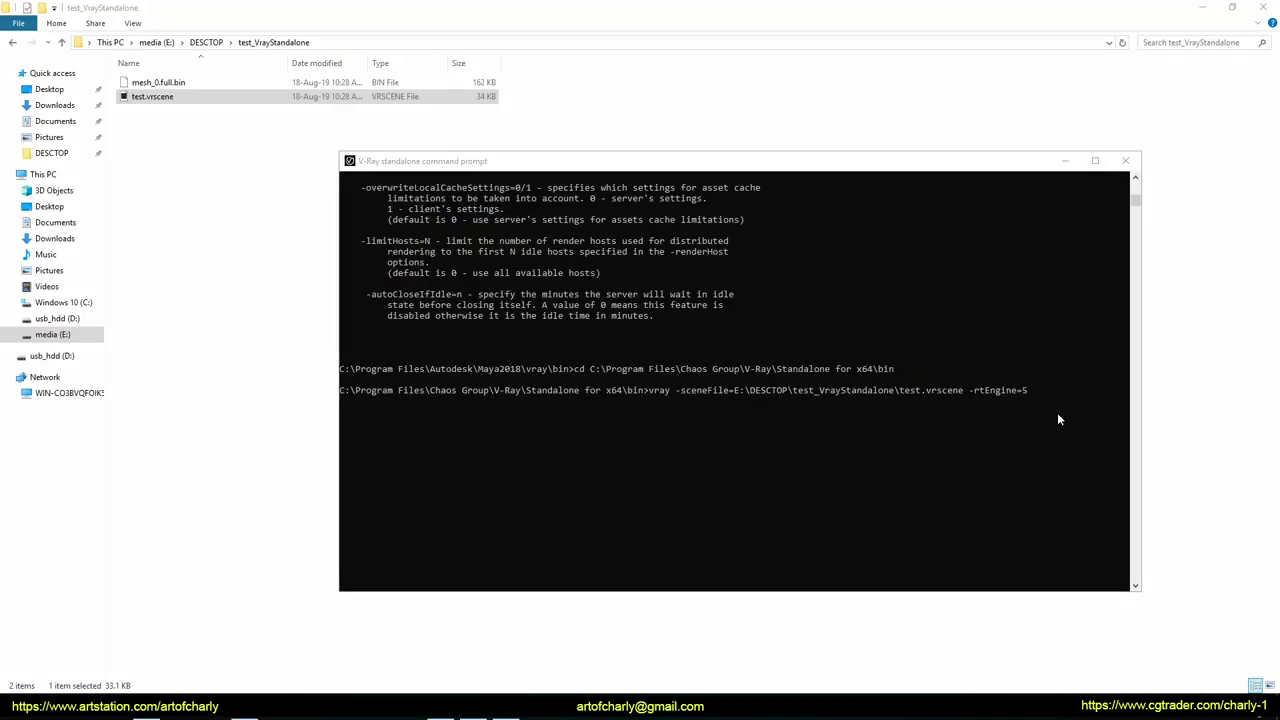
pyautogui.click(687, 435)
pyautogui.click(1030, 360)
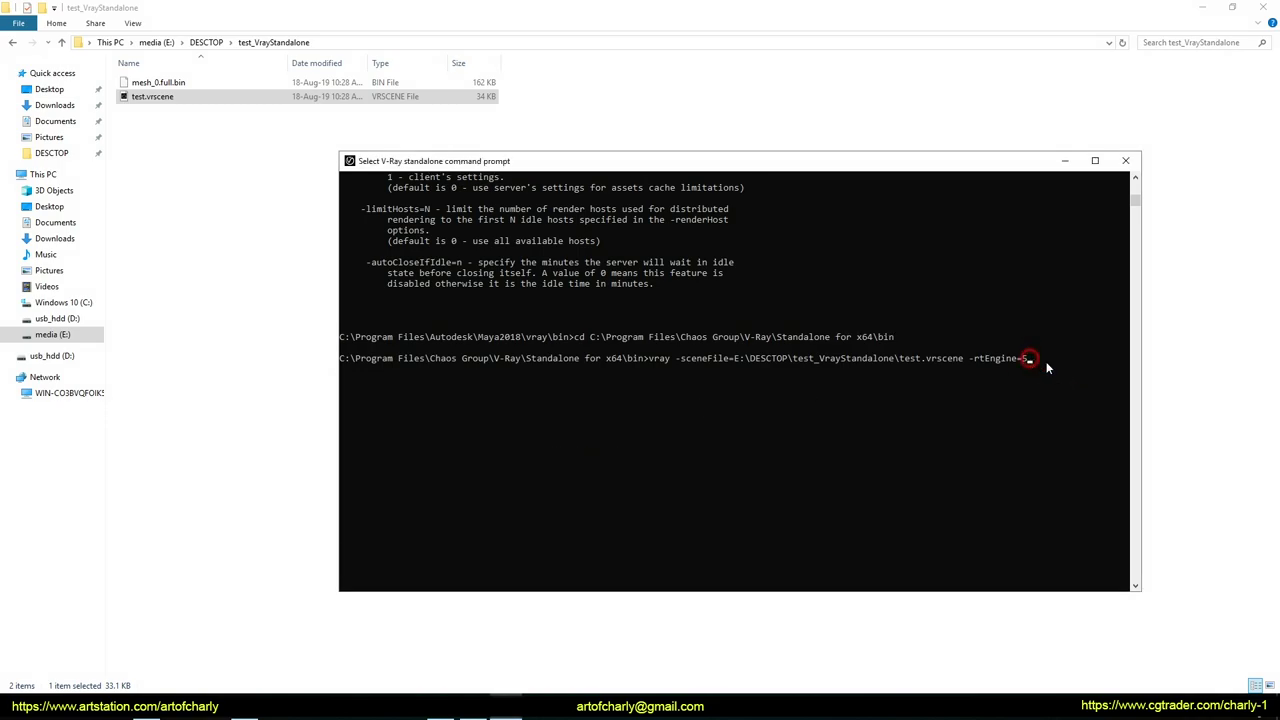
pyautogui.press('Return')
pyautogui.press('Return')
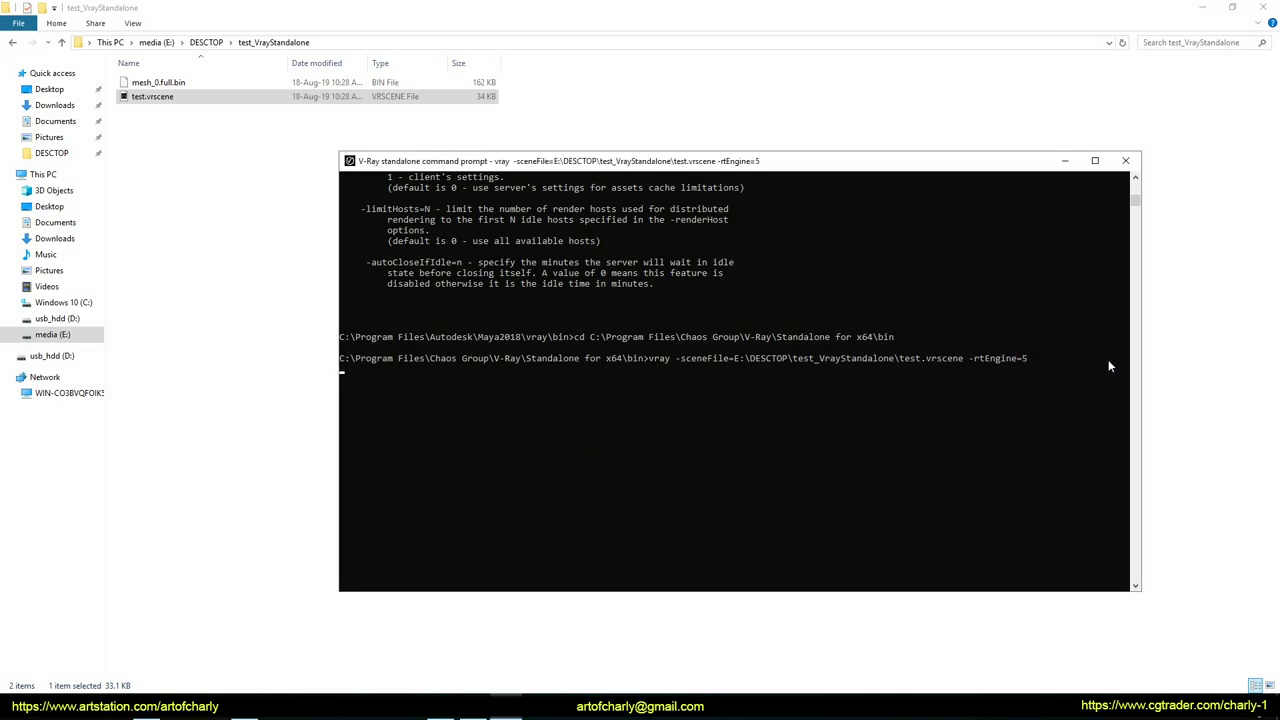